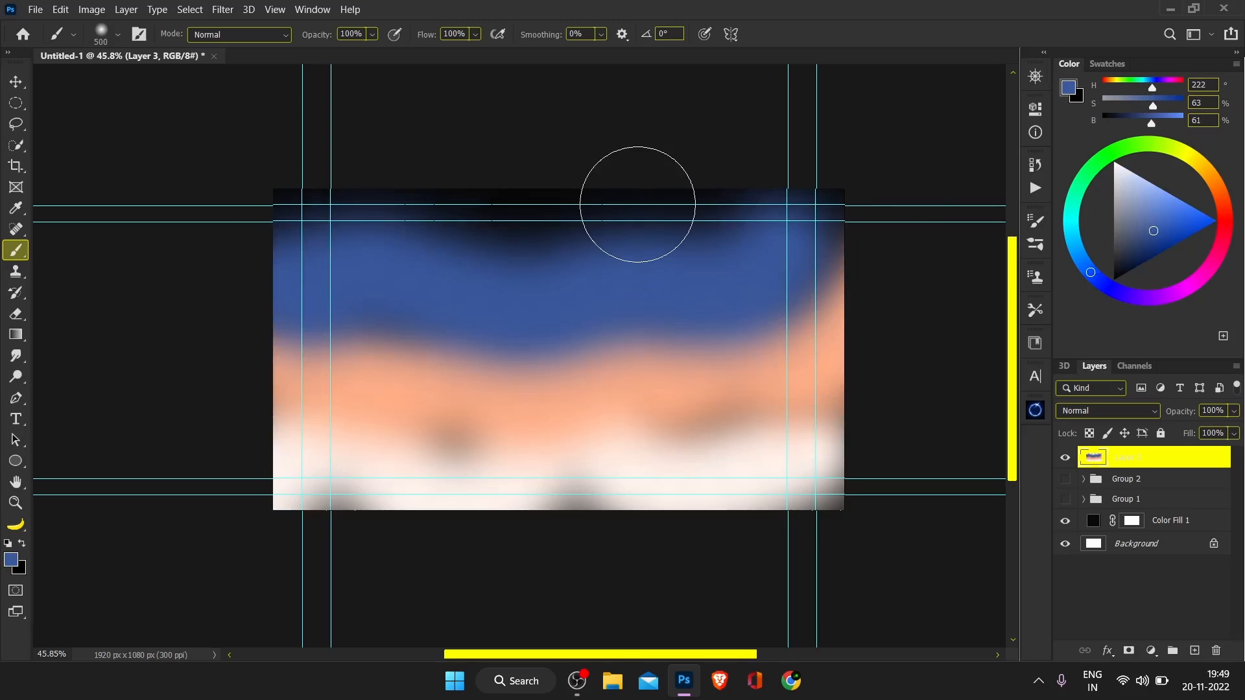
Dab blue at the canvas's upper edge, and paint a wavy pale yellow stroke (H 57, S 54, B 97) from top to bottom with a 175 px brush.
click(658, 208)
click(1190, 158)
click(1167, 197)
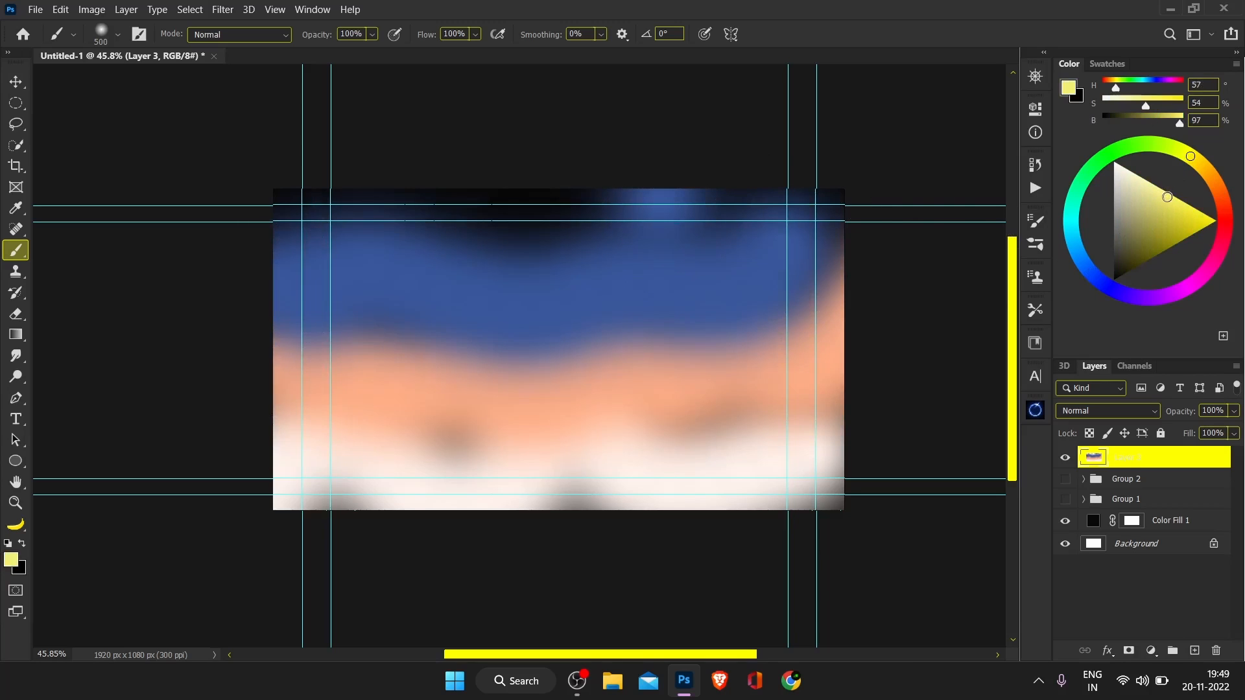
key(bracketleft)
key(bracketleft)
key(bracketleft)
key(bracketleft)
drag(543, 195, 422, 407)
drag(384, 474, 382, 510)
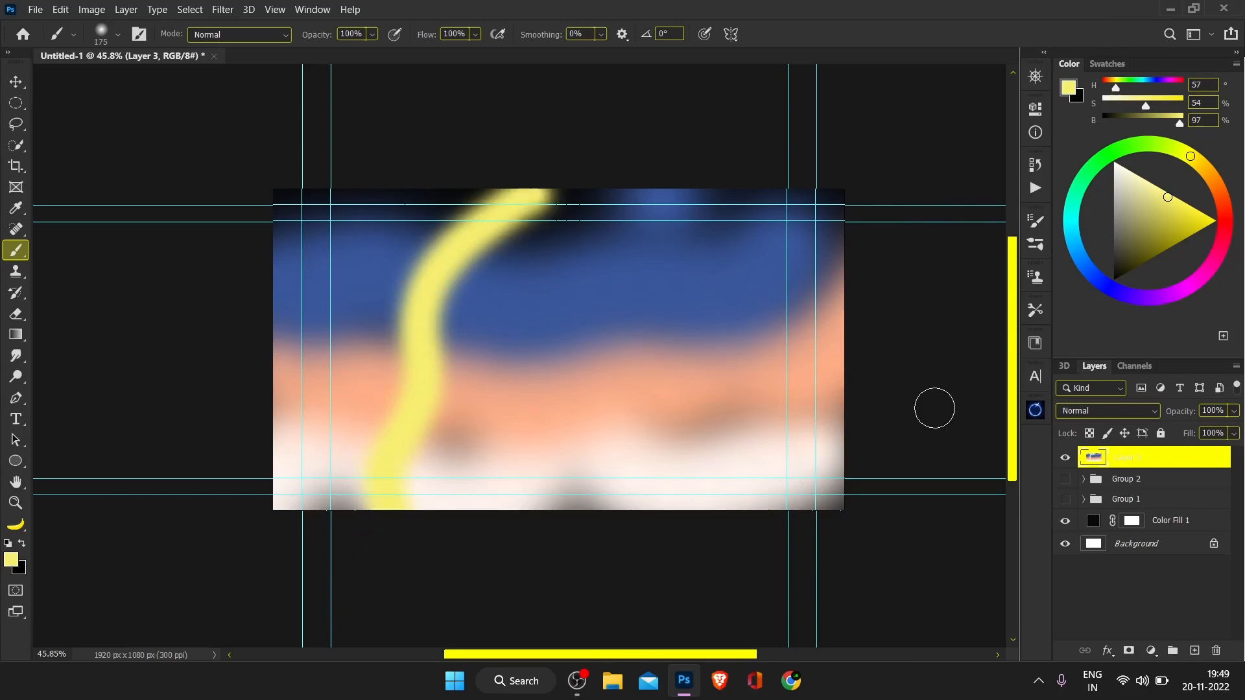
Paint winding mint green strokes (H 152, S 36, B 94) over the centre and right side with brush sizes 175 and 300.
click(1080, 185)
click(1149, 189)
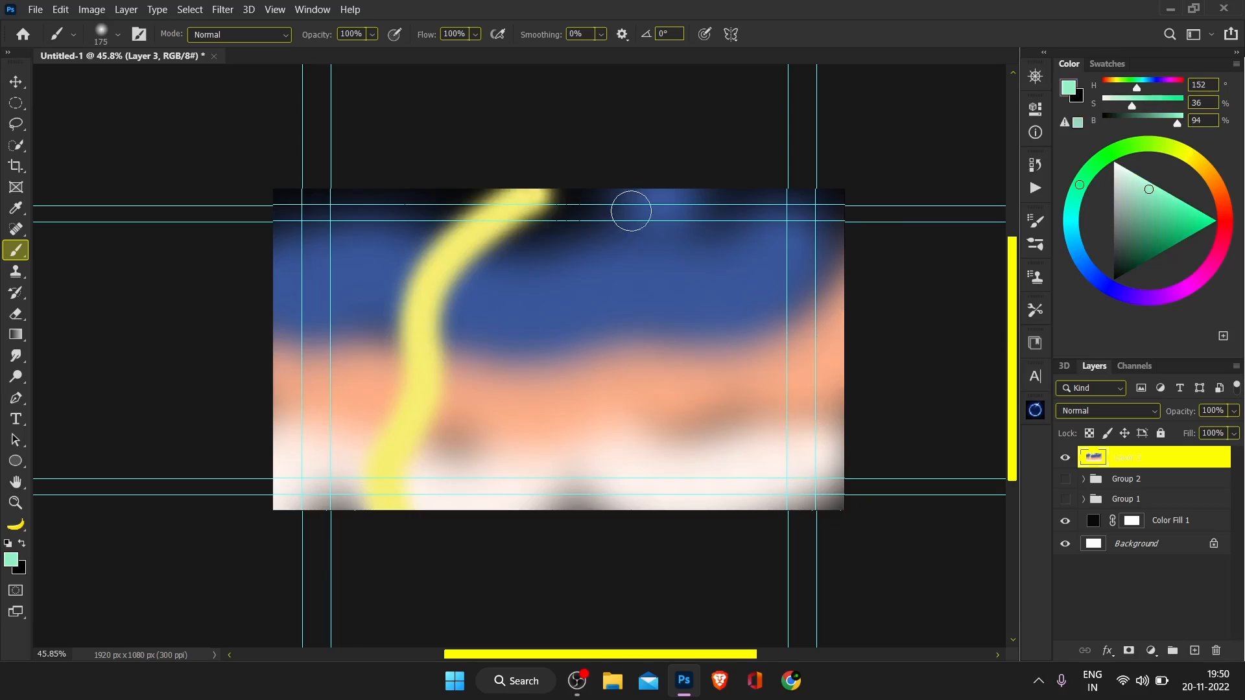
mouse_move(632, 210)
mouse_down()
mouse_move(409, 411)
mouse_move(580, 509)
mouse_up()
key(bracketright)
key(bracketright)
key(bracketright)
mouse_move(802, 510)
mouse_down()
mouse_move(690, 304)
mouse_move(668, 145)
mouse_up()
mouse_move(837, 272)
mouse_down()
mouse_move(854, 350)
mouse_move(836, 480)
mouse_up()
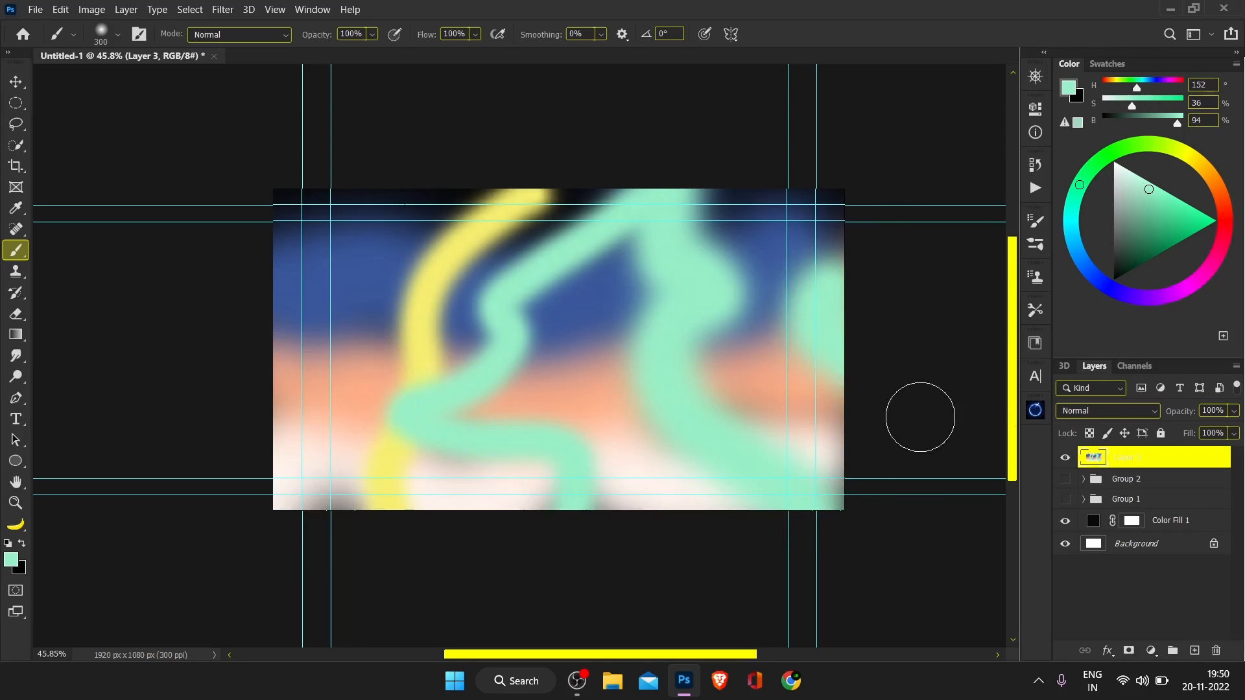
Paint a pink stroke (H 313, S 36, B 94) across the left side and dark magenta strokes (S 67, B 68) across the lower and right areas.
click(1201, 277)
click(454, 370)
drag(320, 317, 277, 180)
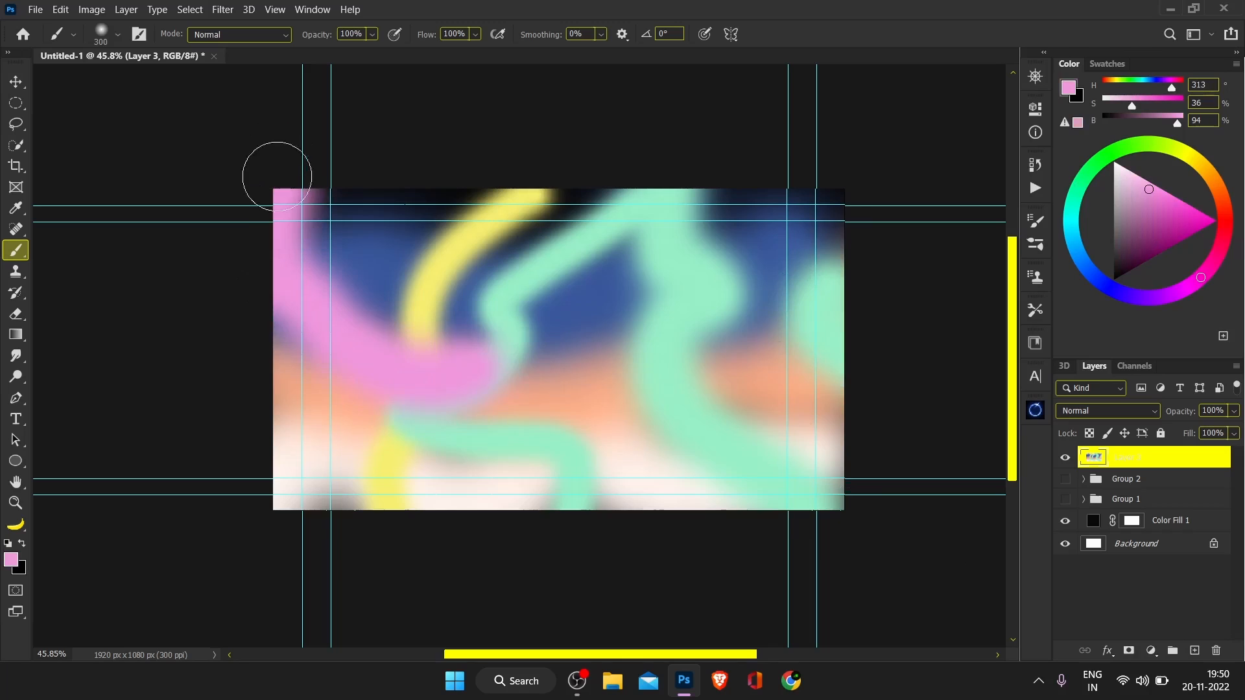
click(1160, 227)
mouse_move(765, 278)
mouse_down()
mouse_move(226, 440)
mouse_move(159, 556)
mouse_move(621, 506)
mouse_move(799, 471)
mouse_move(1004, 461)
mouse_move(845, 324)
mouse_move(772, 149)
mouse_up()
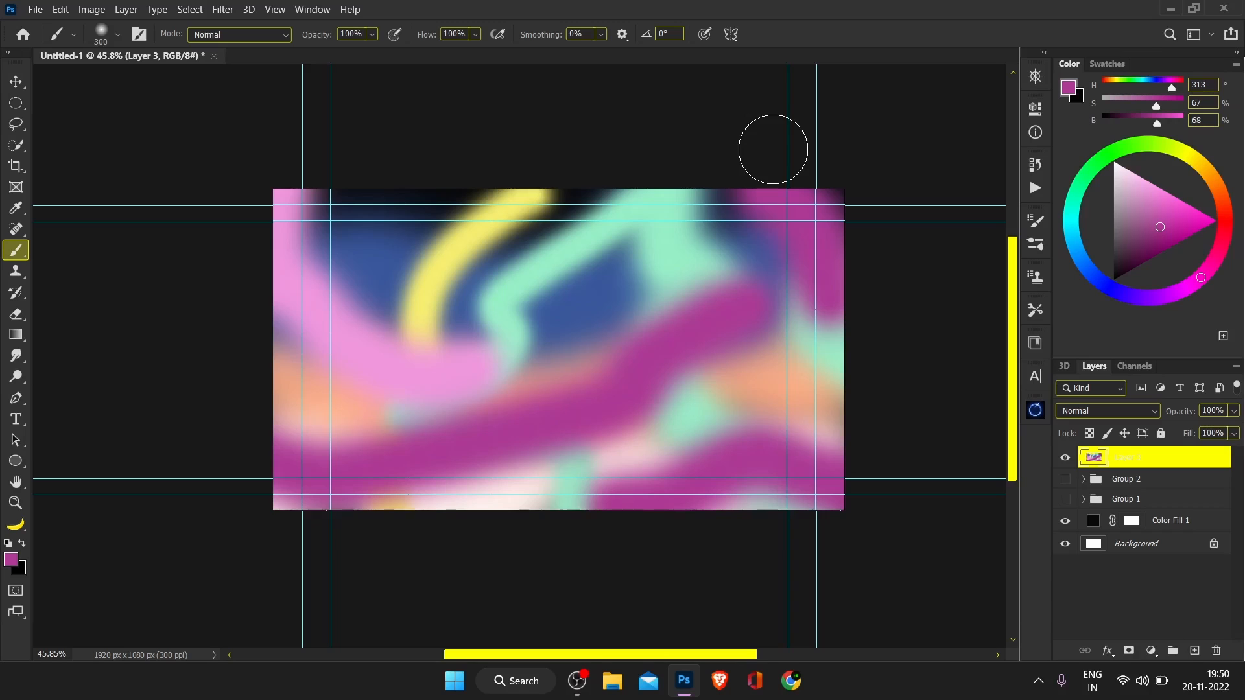
Convert the painted layer to a smart object and open it in the Liquify filter.
right_click(1176, 467)
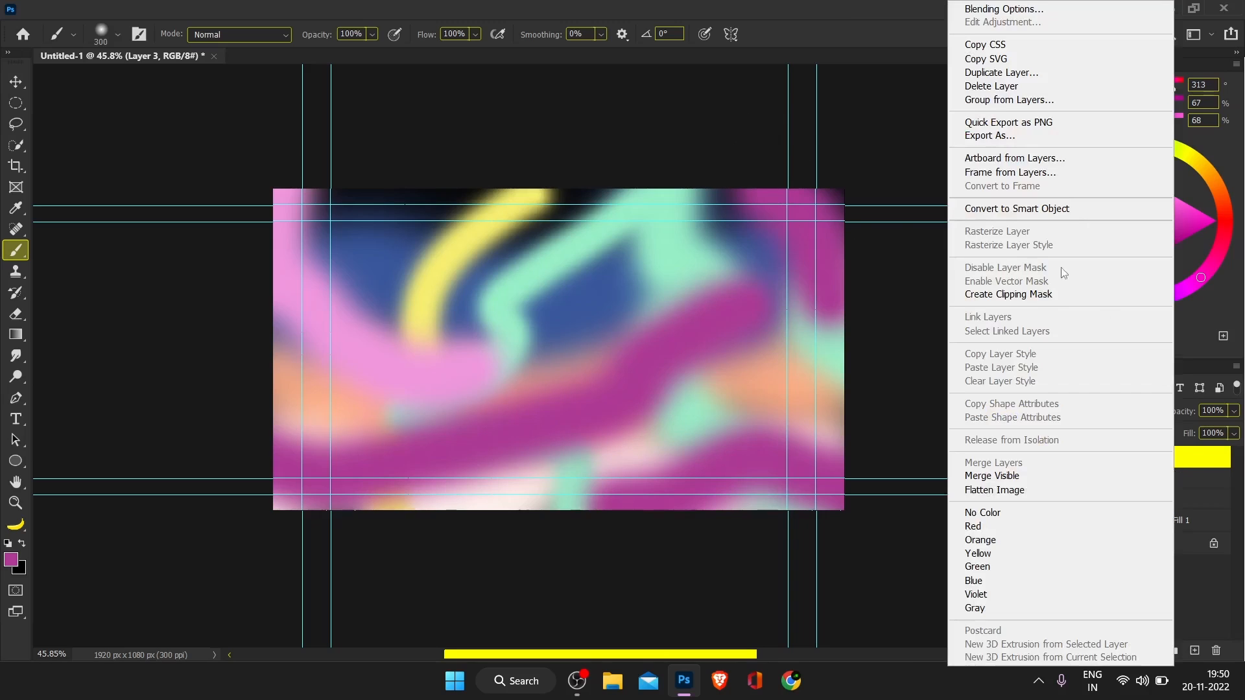
click(1038, 204)
click(221, 10)
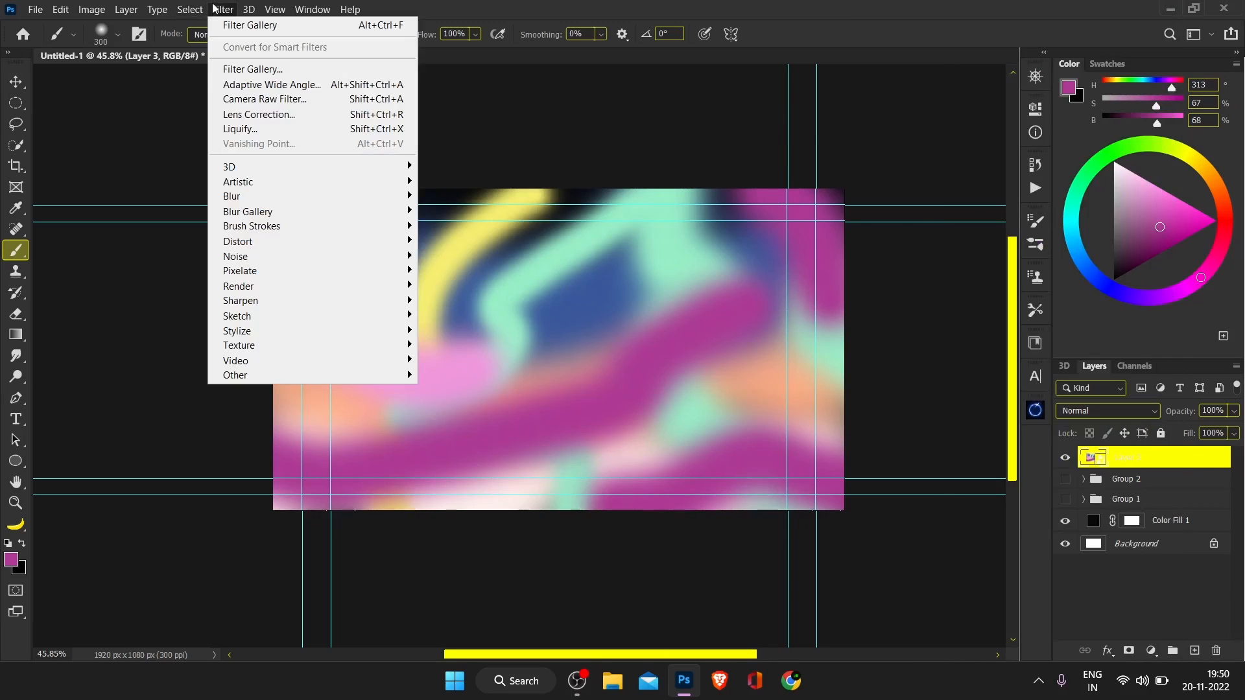
click(253, 129)
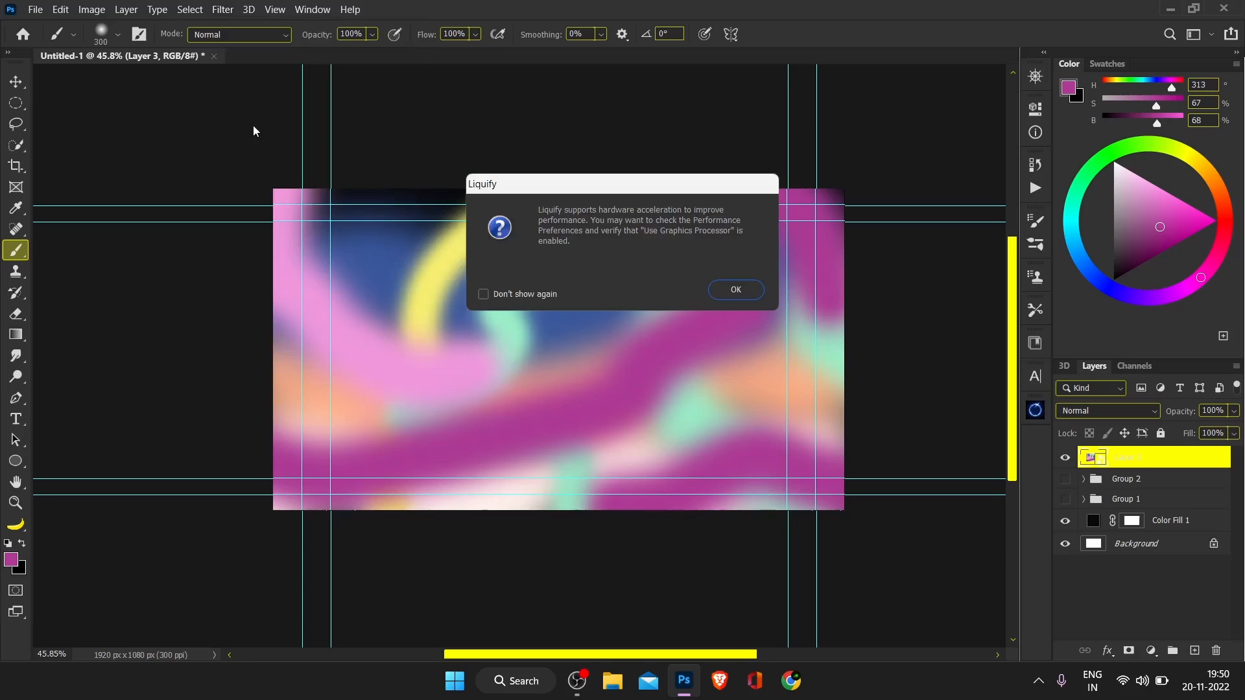
click(736, 291)
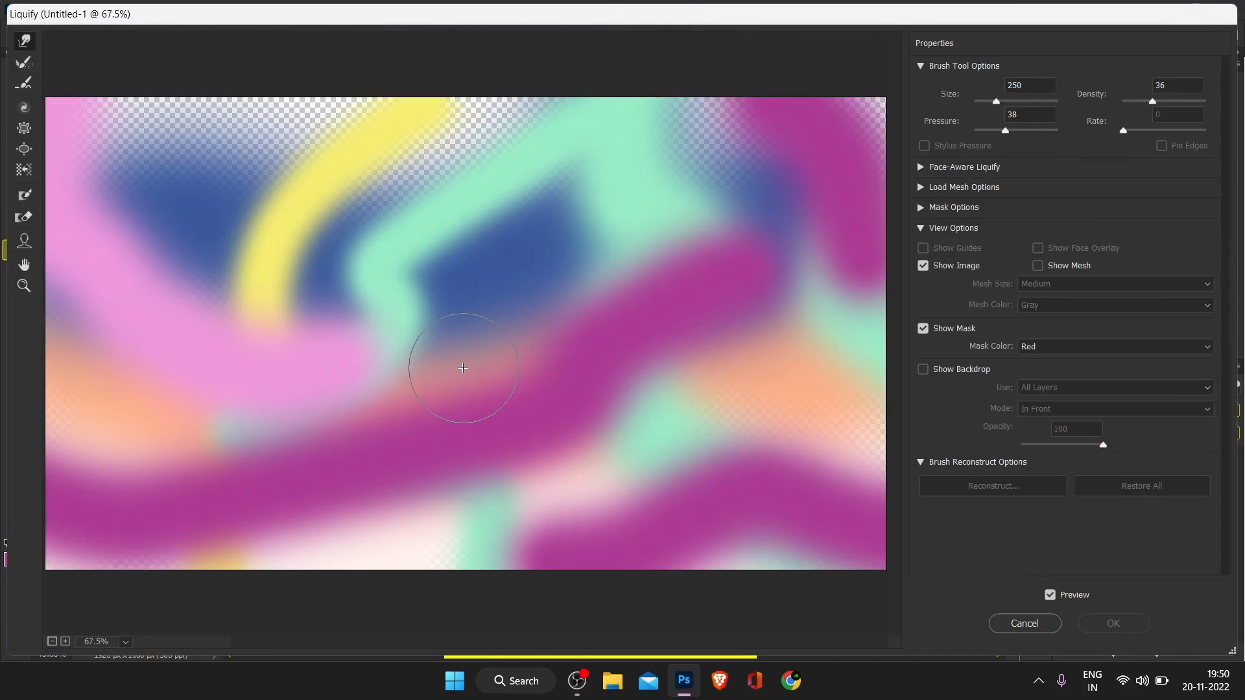
Set the Forward Warp brush to size 300 and pressure 86, and push the pink, mint and magenta bands around the centre.
click(1016, 130)
drag(1015, 101, 1005, 102)
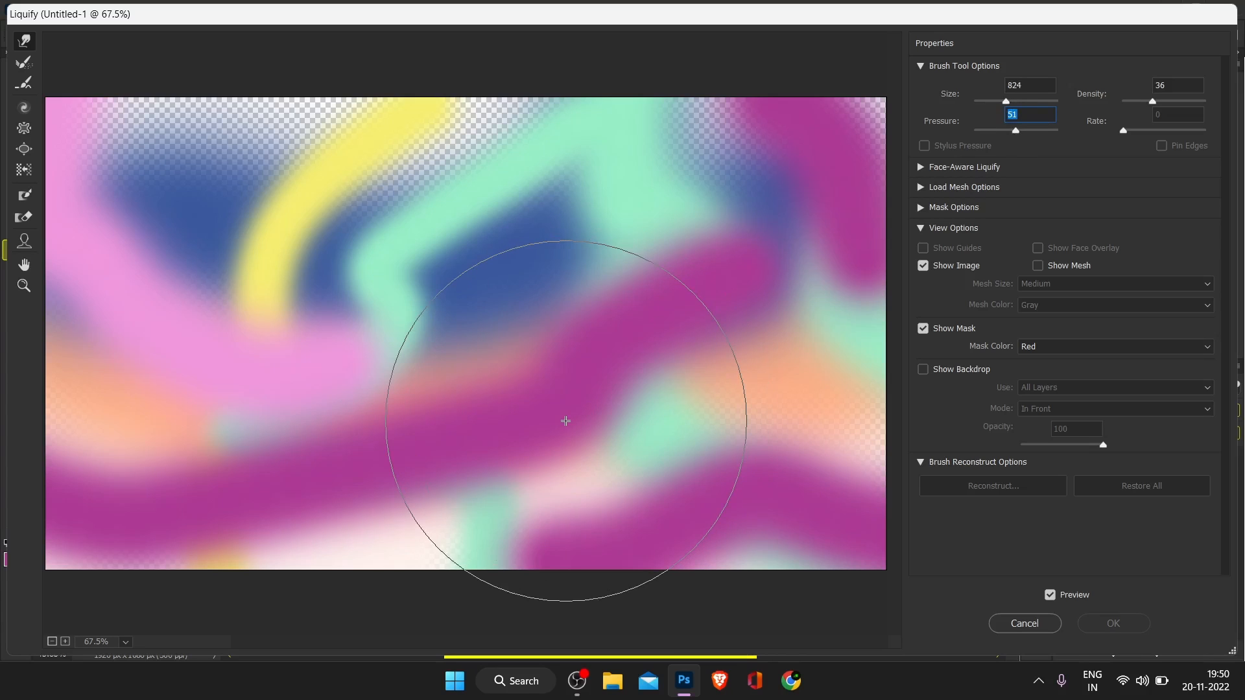
key(bracketleft)
key(bracketleft)
key(bracketleft)
key(bracketleft)
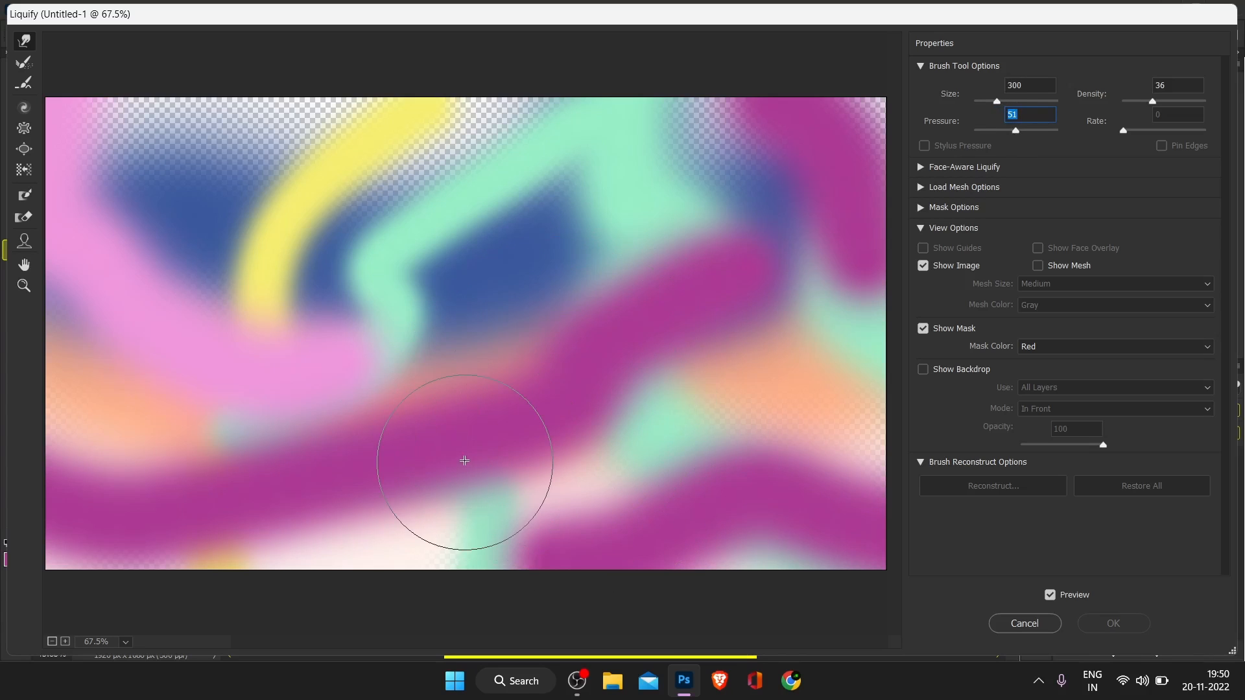
mouse_move(316, 343)
mouse_down()
mouse_move(334, 463)
mouse_move(324, 507)
mouse_up()
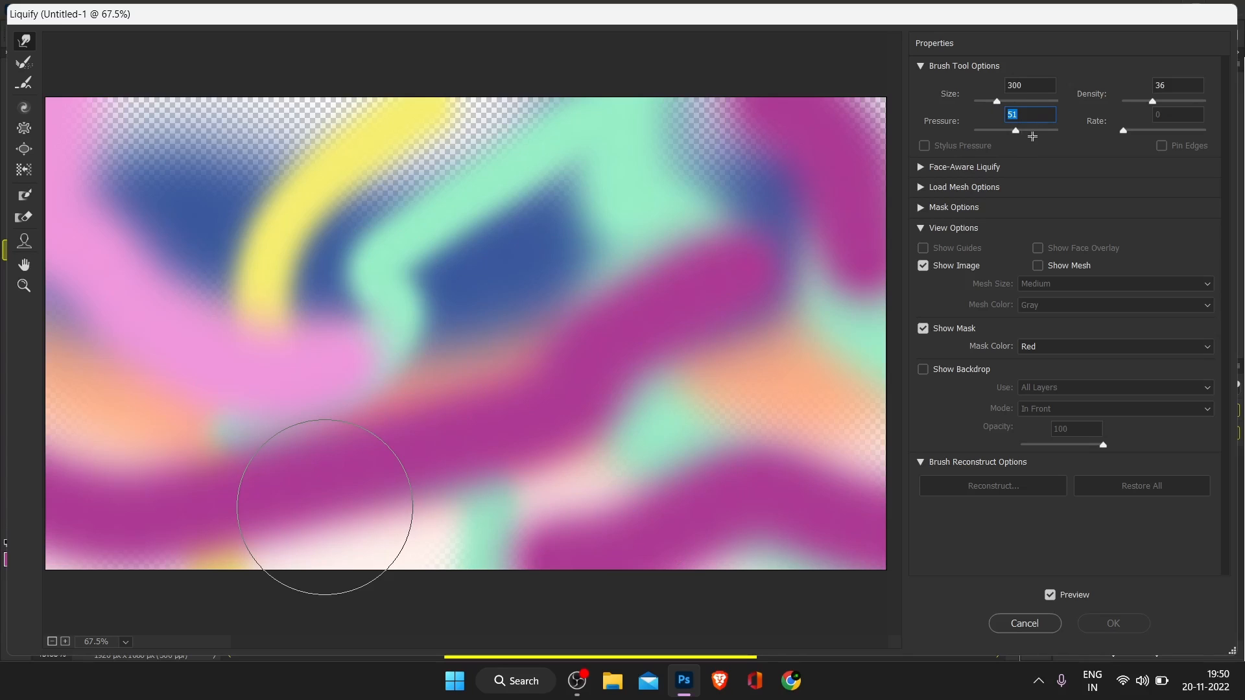
click(1046, 131)
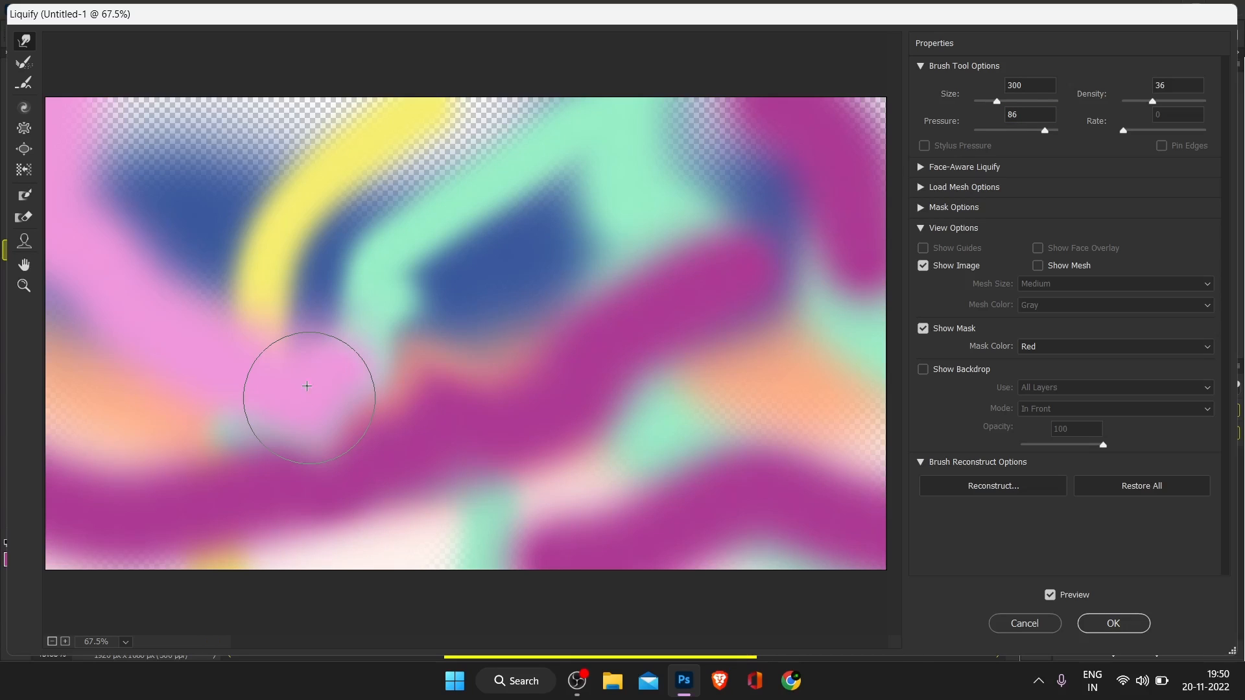
mouse_move(307, 386)
mouse_down()
mouse_move(467, 53)
mouse_move(420, 266)
mouse_up()
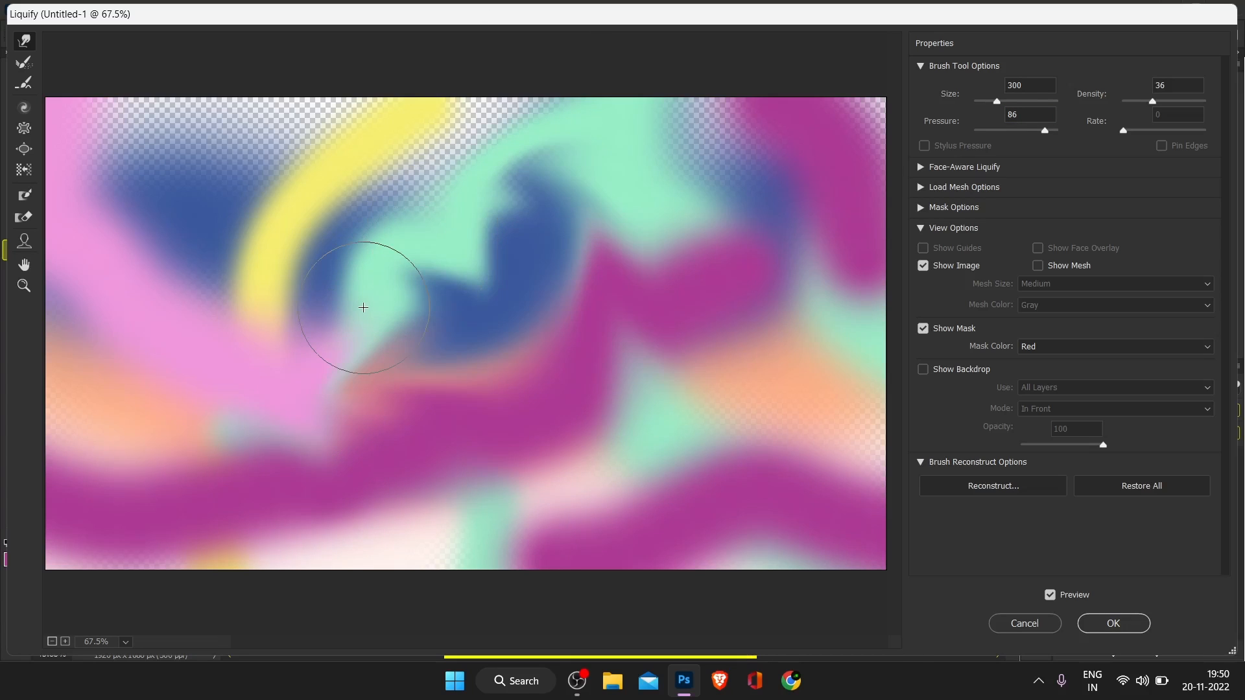
Enlarge the warp brush to 600 and bend the colour bands on the left and in the centre into waves, undoing unwanted strokes.
key(ctrl+minus)
key(ctrl+minus)
key(ctrl+minus)
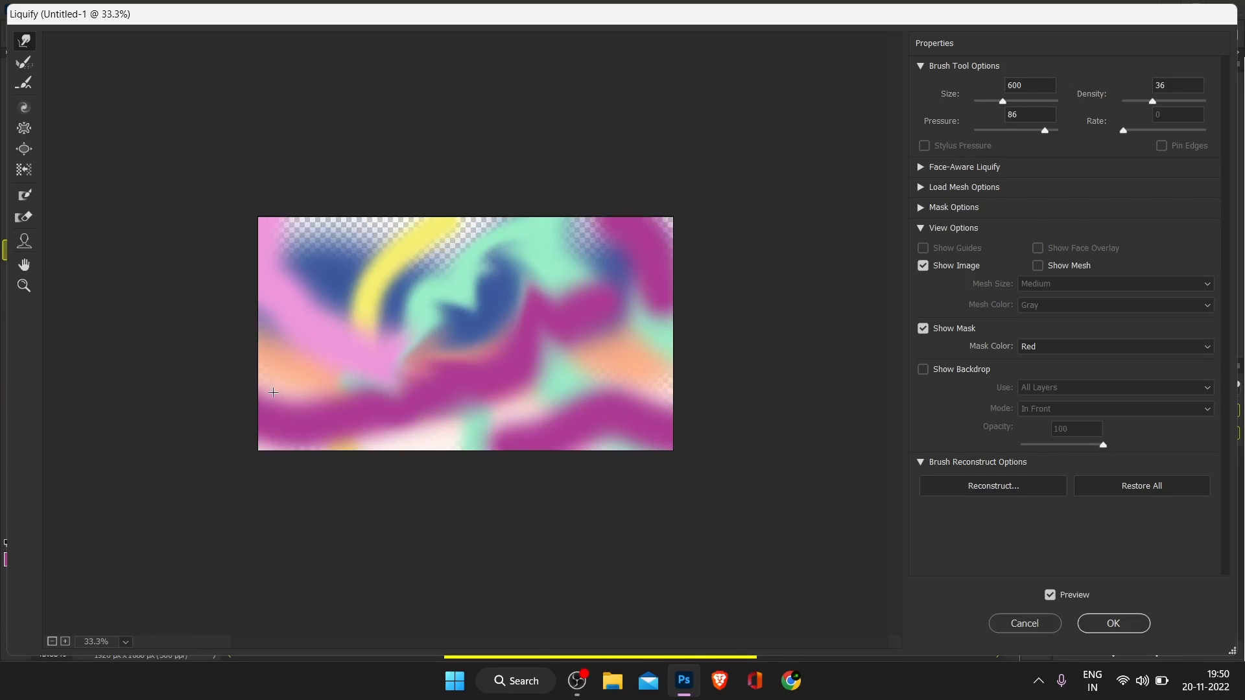
key(bracketright)
key(ctrl+z)
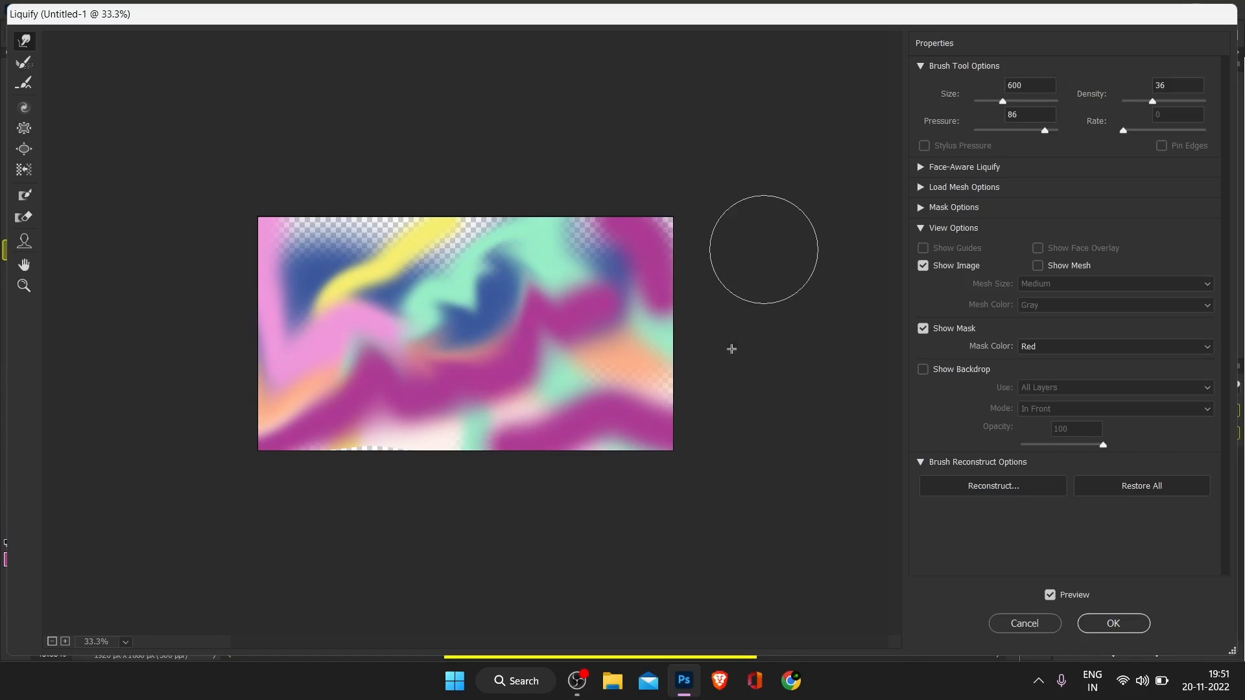
key(ctrl+z)
key(ctrl+z)
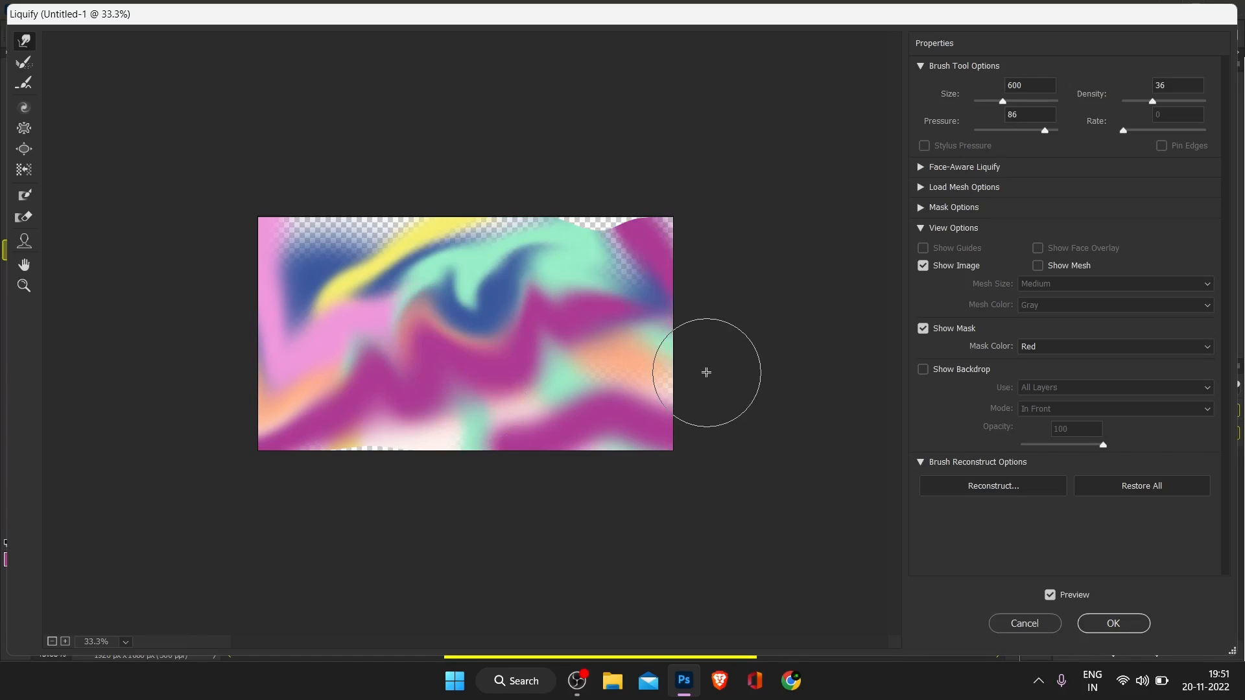
key(ctrl+z)
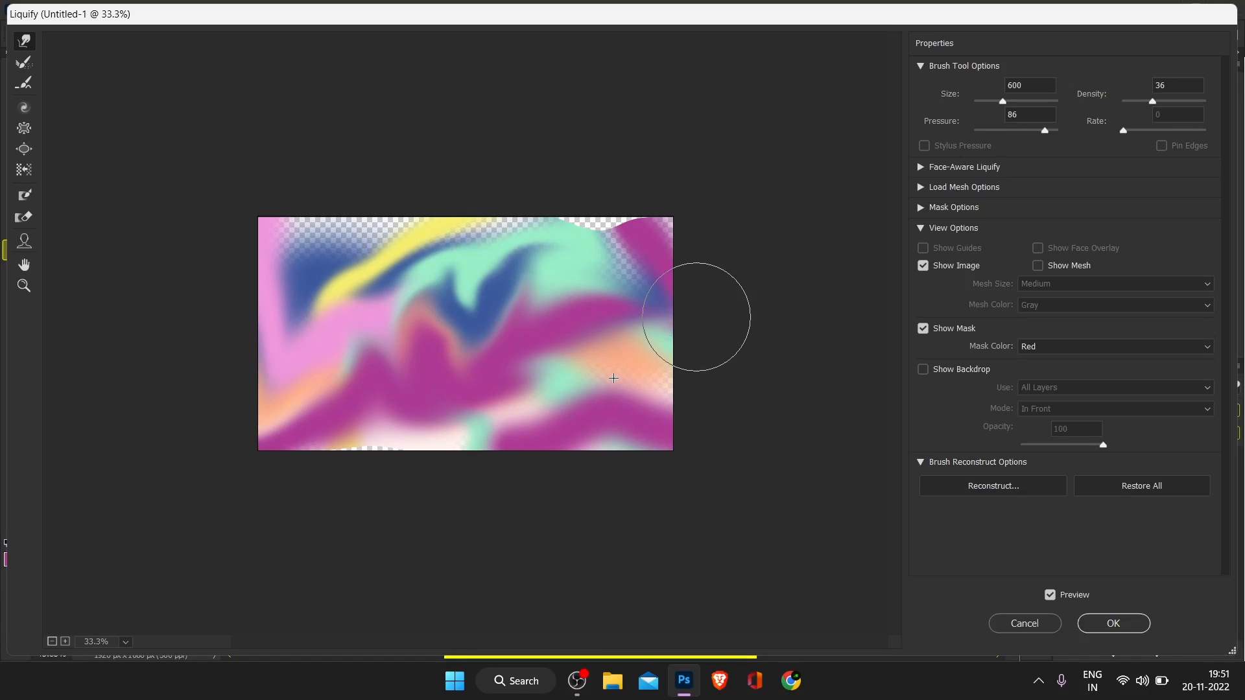
key(ctrl+z)
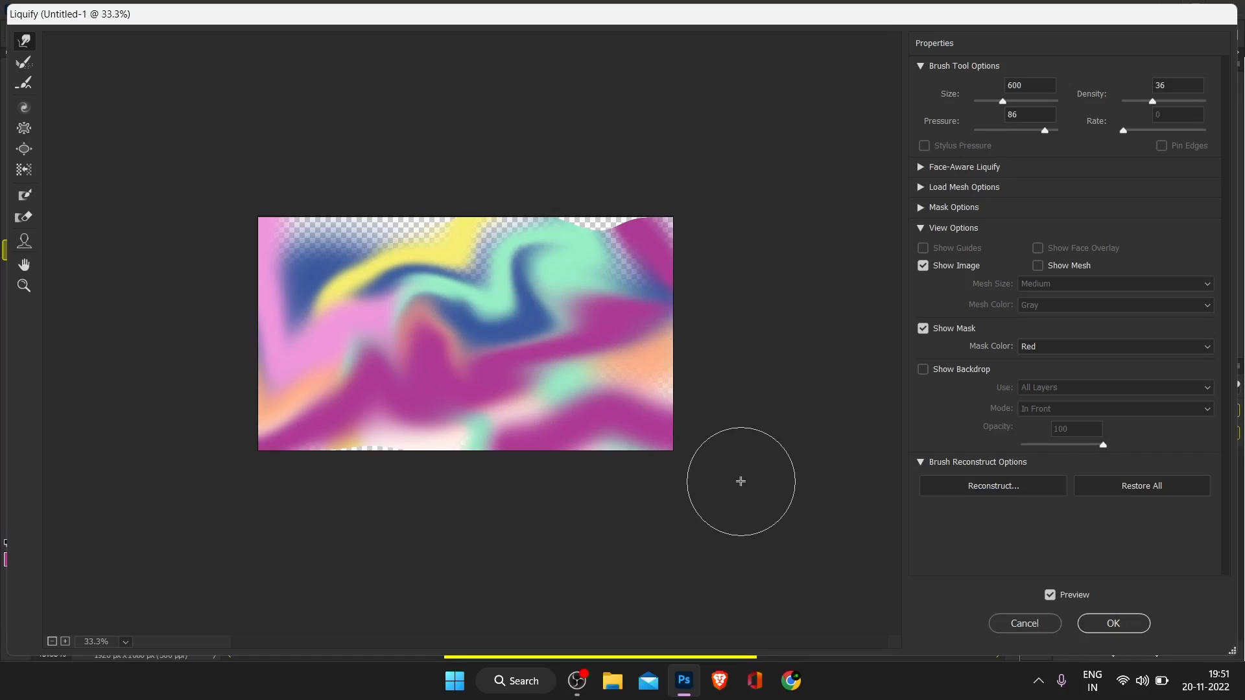
key(ctrl+shift+z)
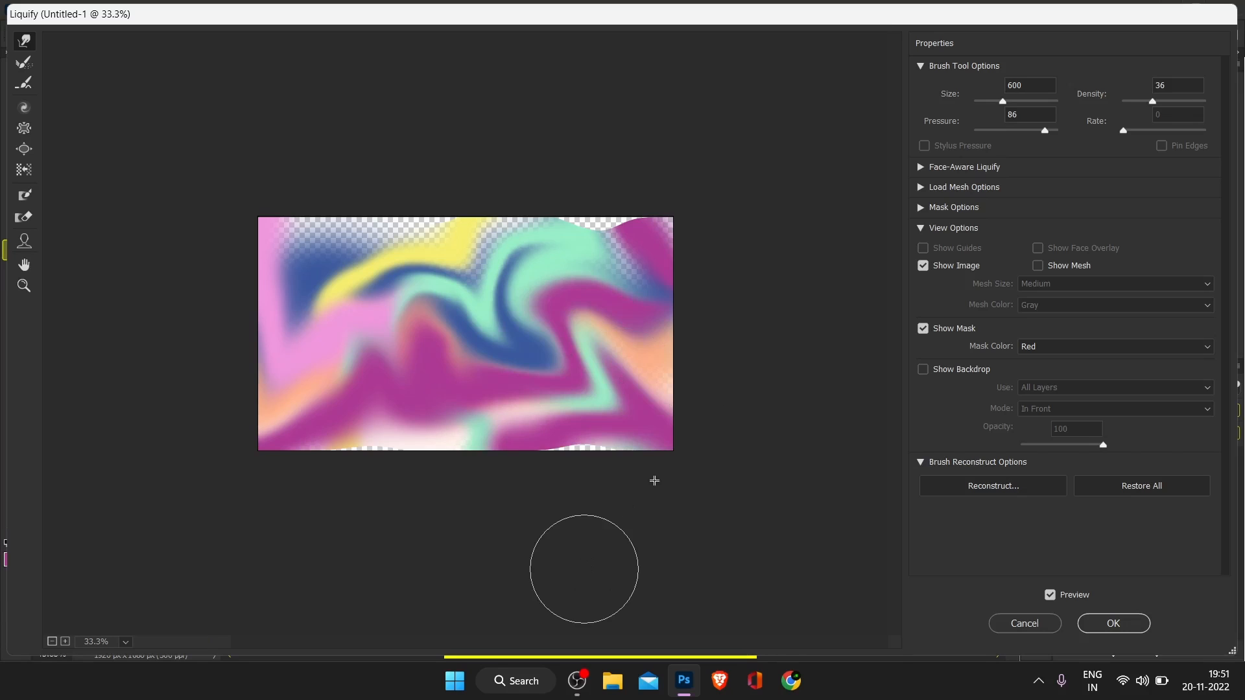
Pull the lower-right mint streak downward and stretch the colours toward the image's upper corners with the warp brush.
drag(615, 403, 591, 447)
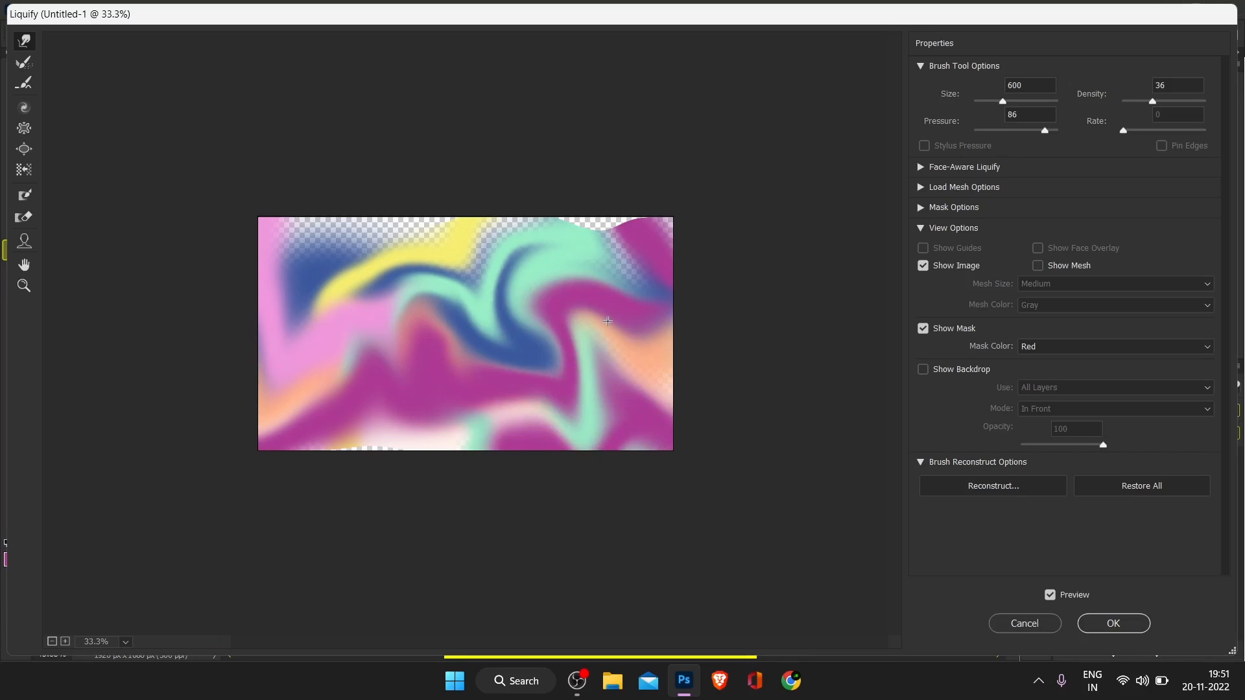
drag(623, 278, 770, 144)
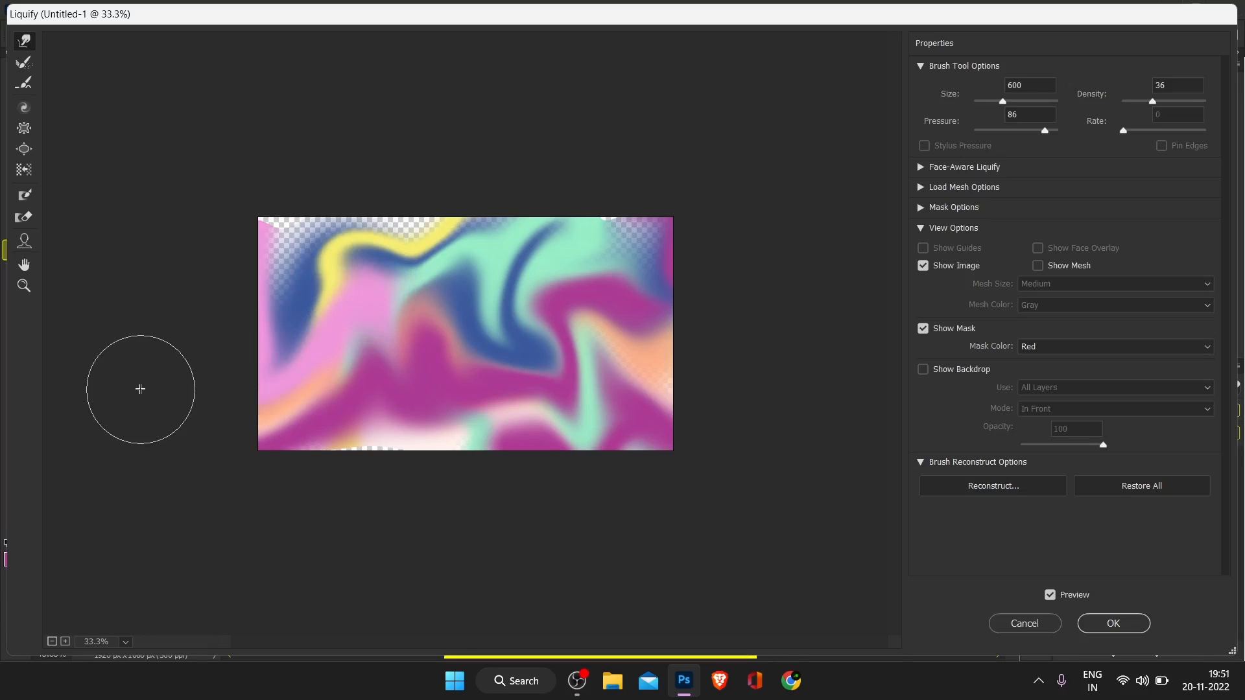
drag(335, 258, 165, 167)
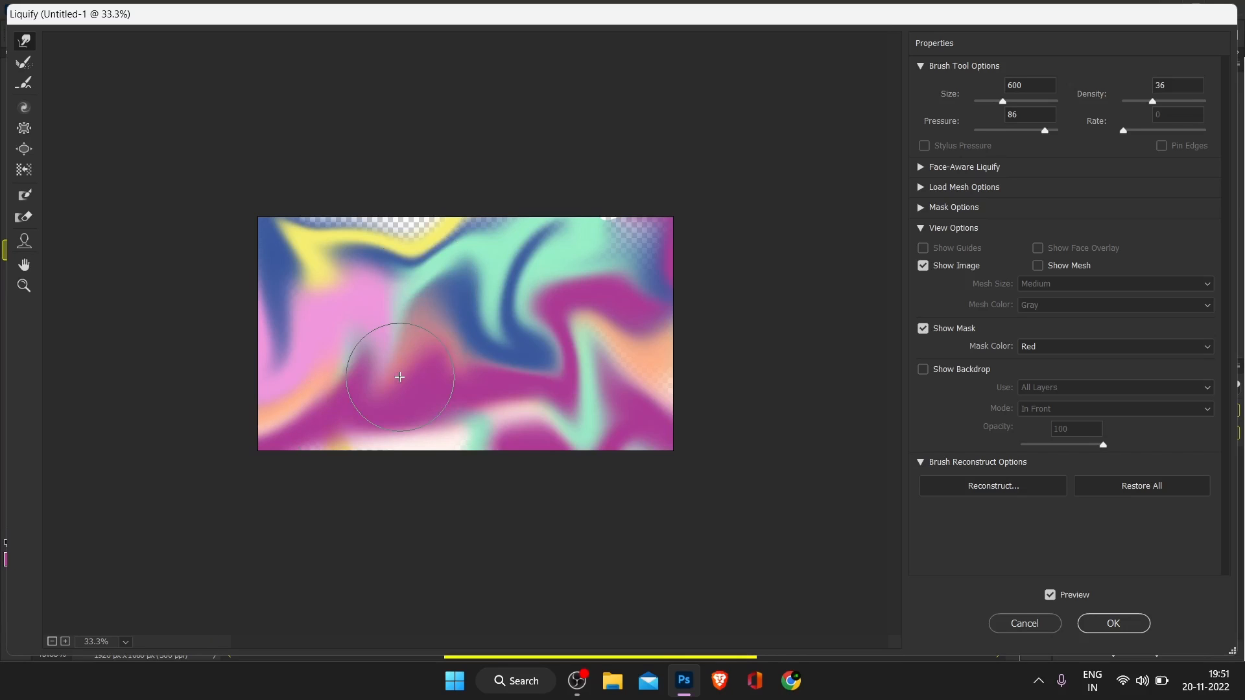
Reduce the warp brush to 300, refine the swirls along the left, lower and upper areas, and apply the Liquify filter.
key(bracketleft)
key(bracketleft)
key(bracketleft)
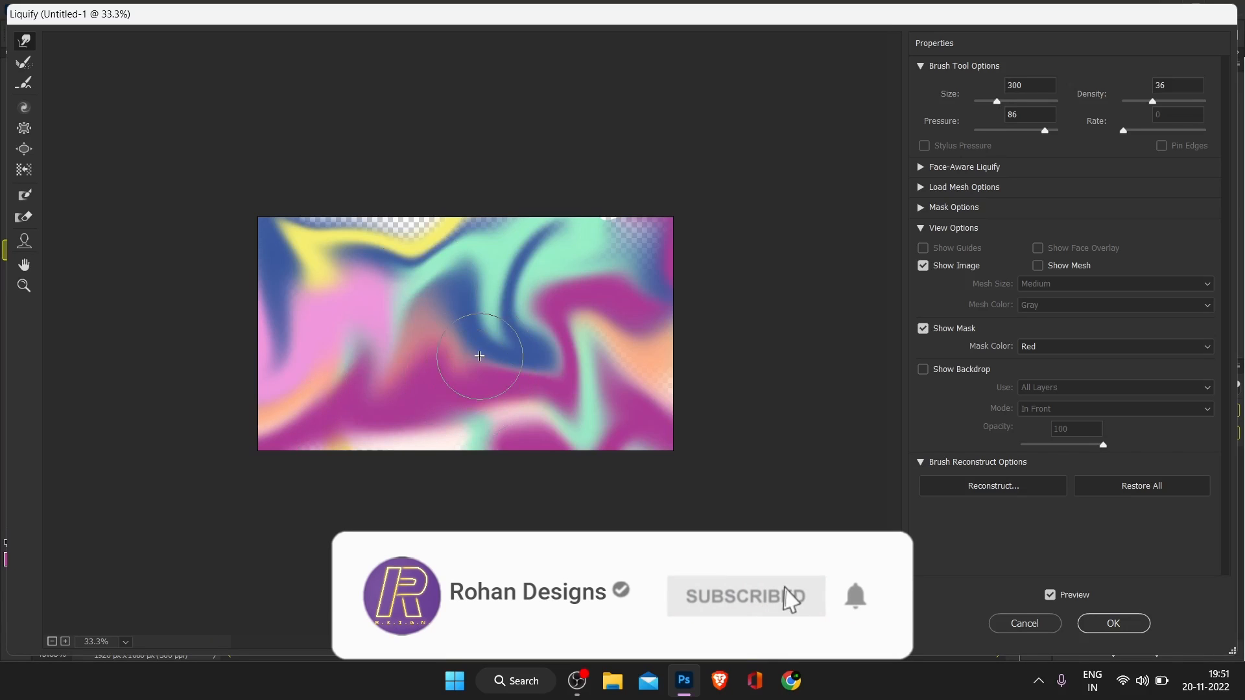
drag(479, 356, 572, 413)
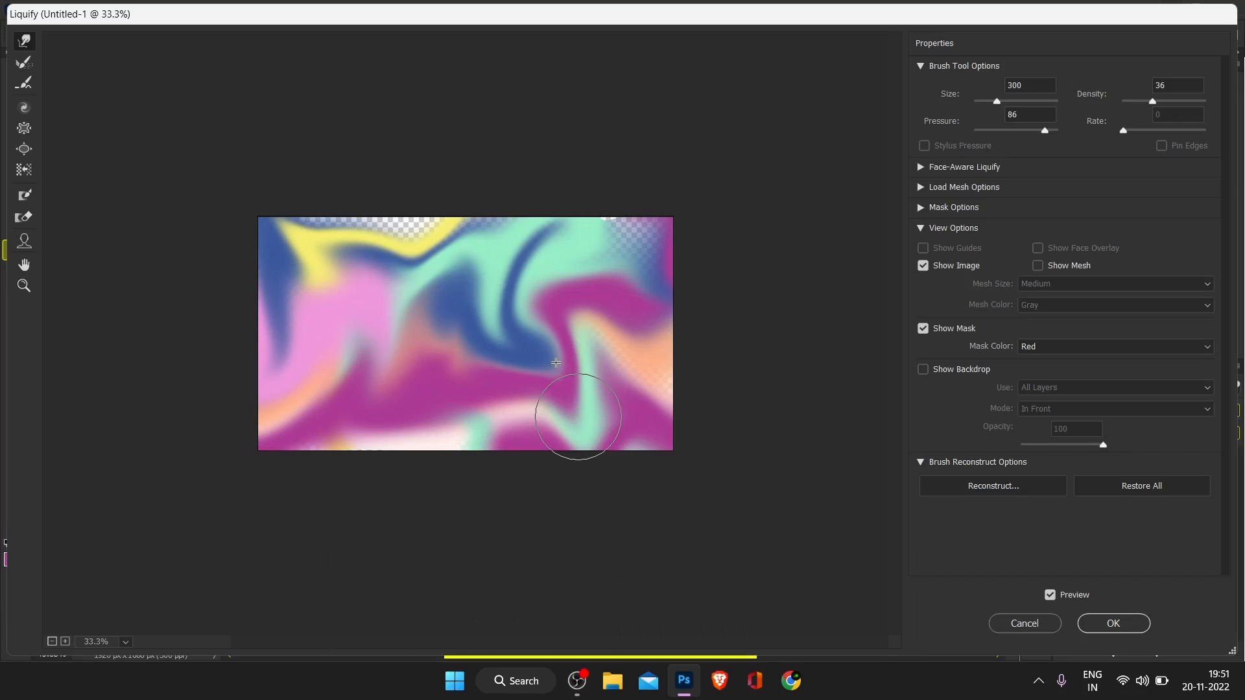
mouse_move(555, 362)
mouse_down()
mouse_move(457, 392)
mouse_move(369, 330)
mouse_move(349, 357)
mouse_move(357, 373)
mouse_move(278, 341)
mouse_move(254, 354)
mouse_up()
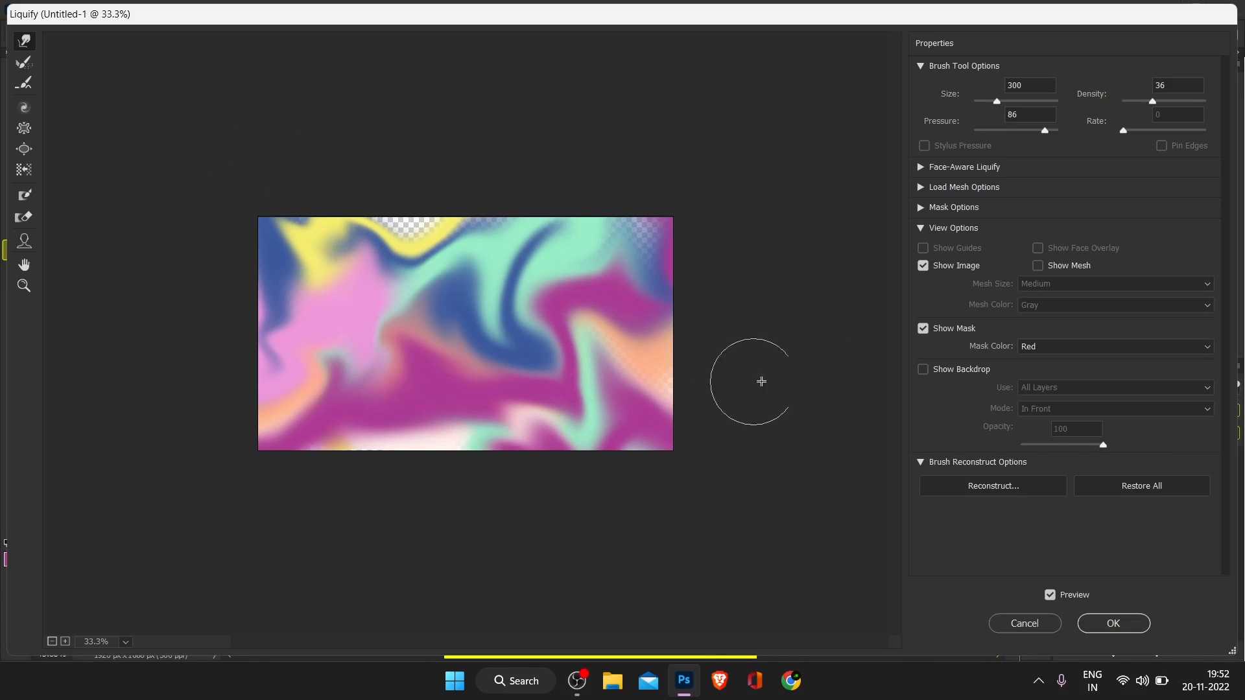
drag(407, 257, 434, 186)
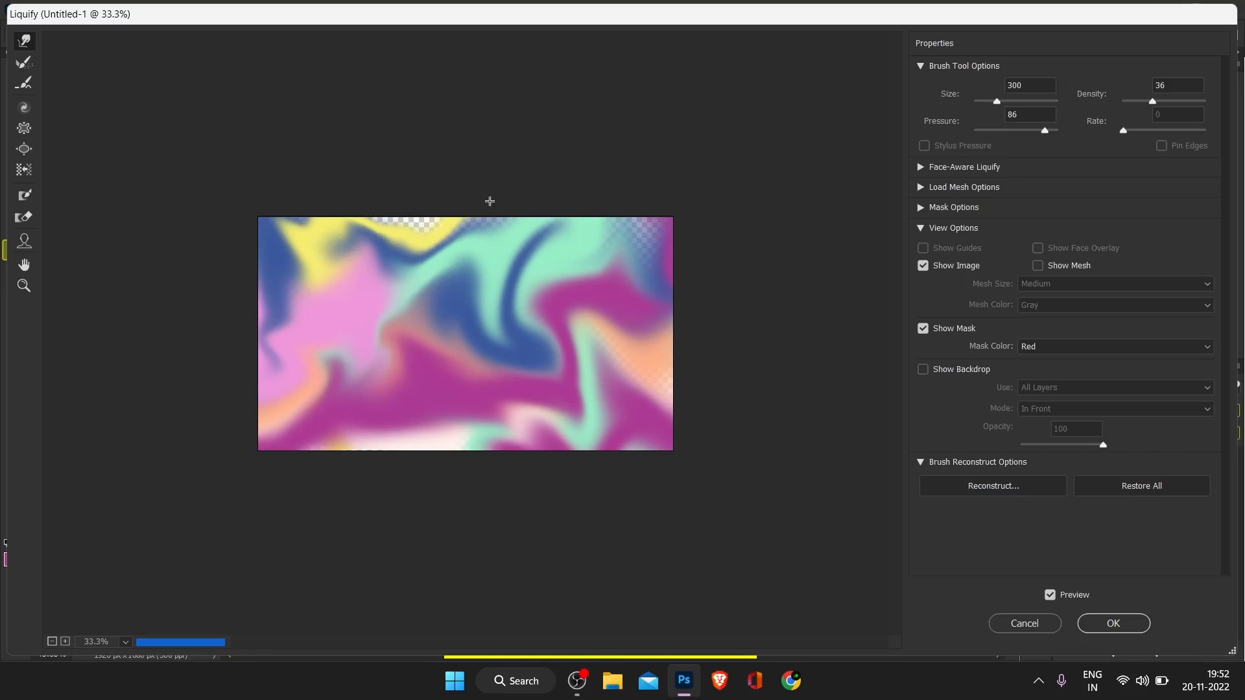
click(1113, 623)
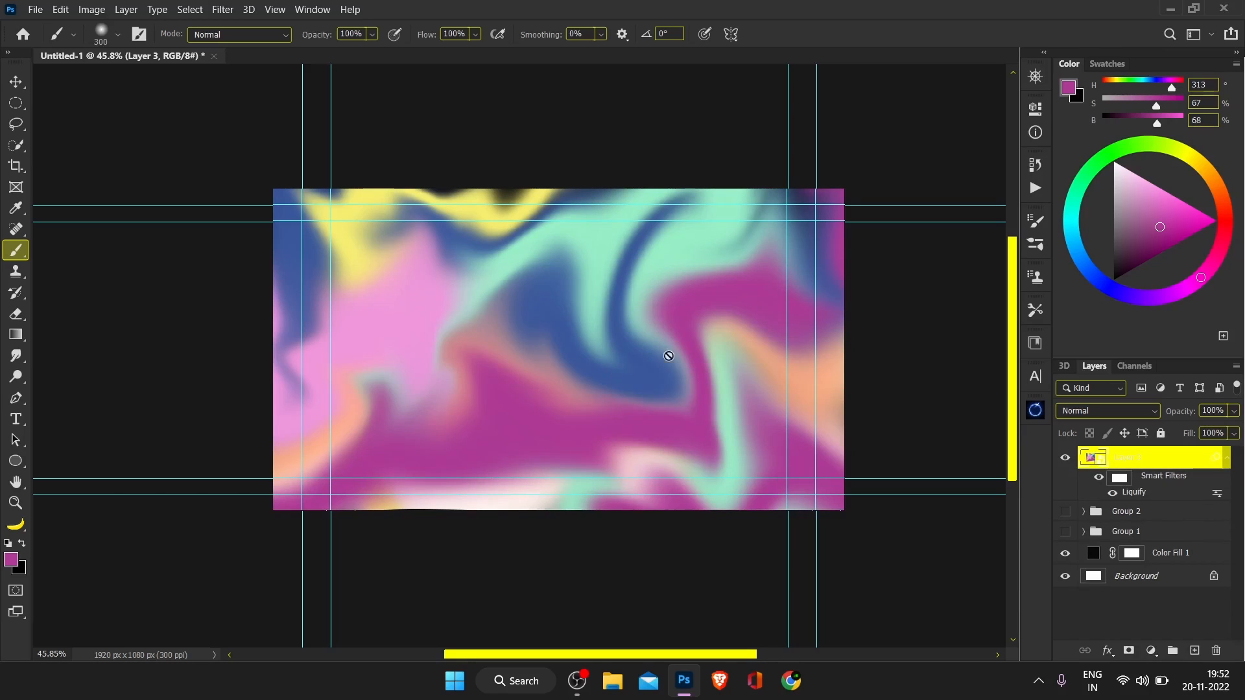
Add a Gradient Map adjustment layer above the liquified layer using the Blue, Red, Yellow preset.
click(1152, 650)
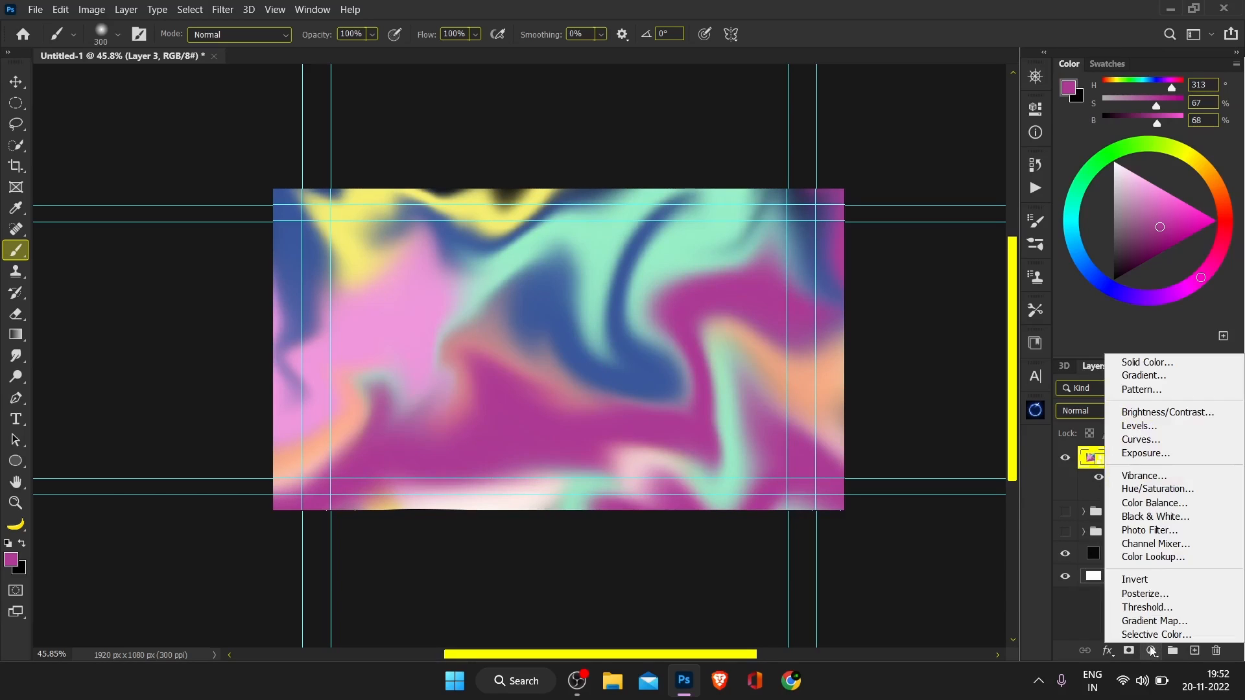
click(1152, 622)
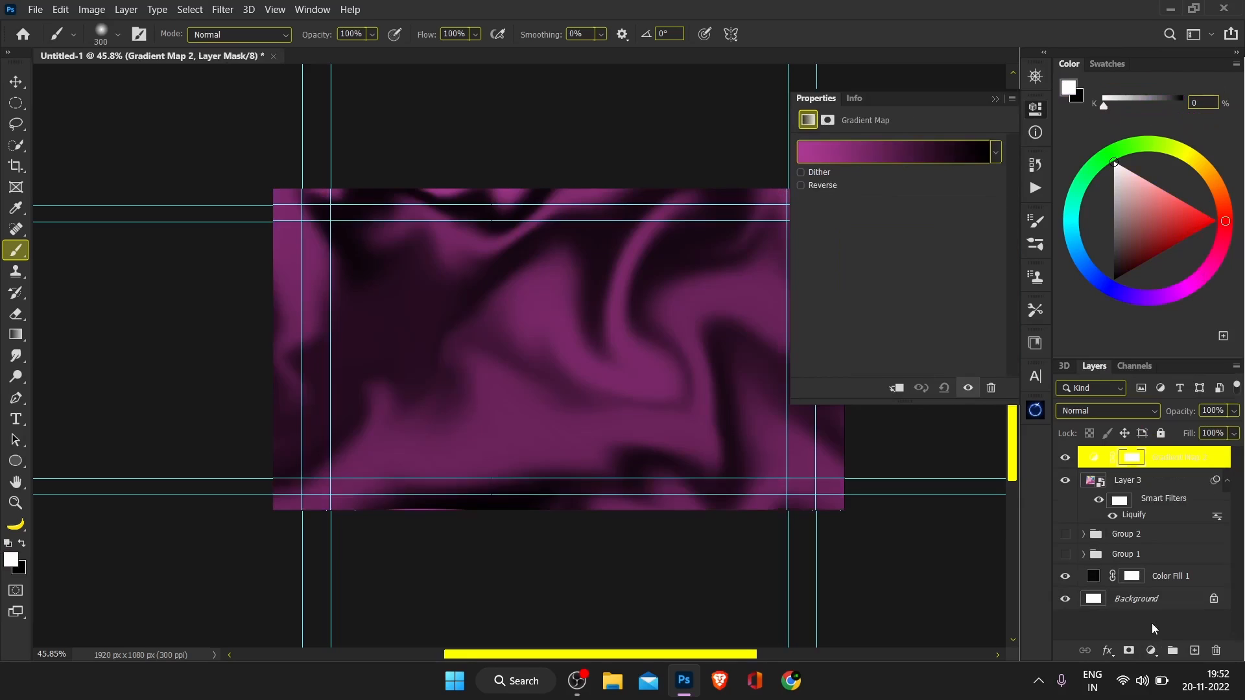
click(901, 153)
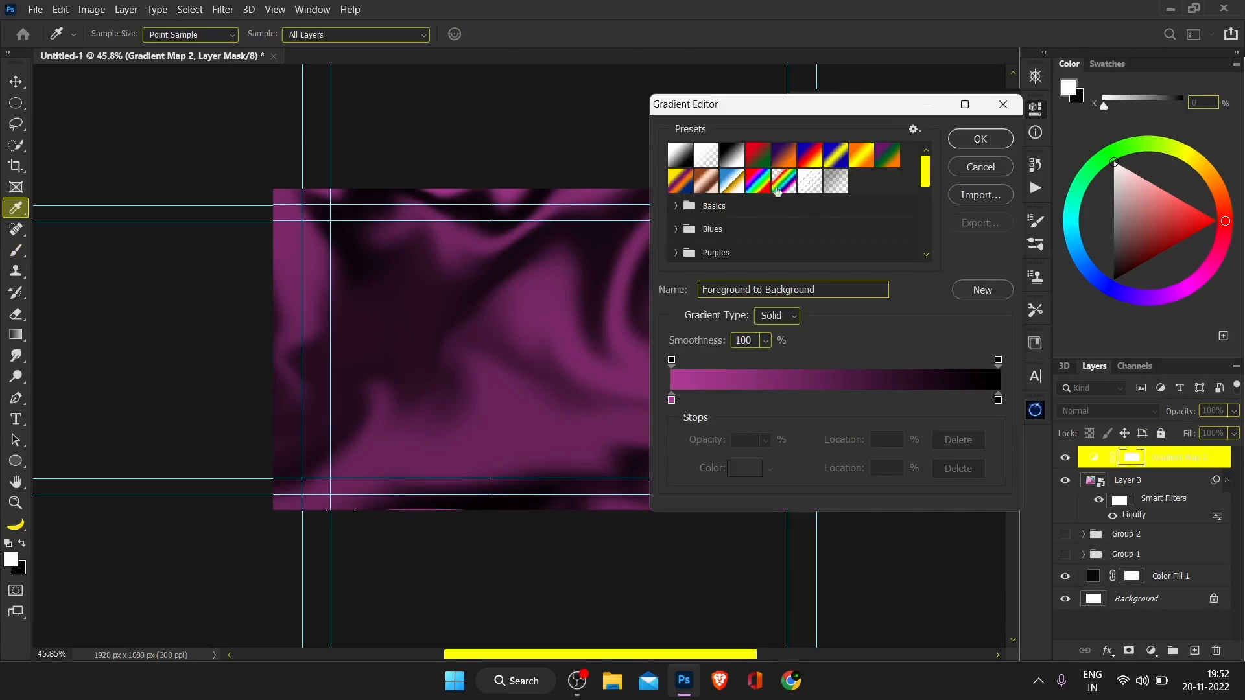
click(809, 156)
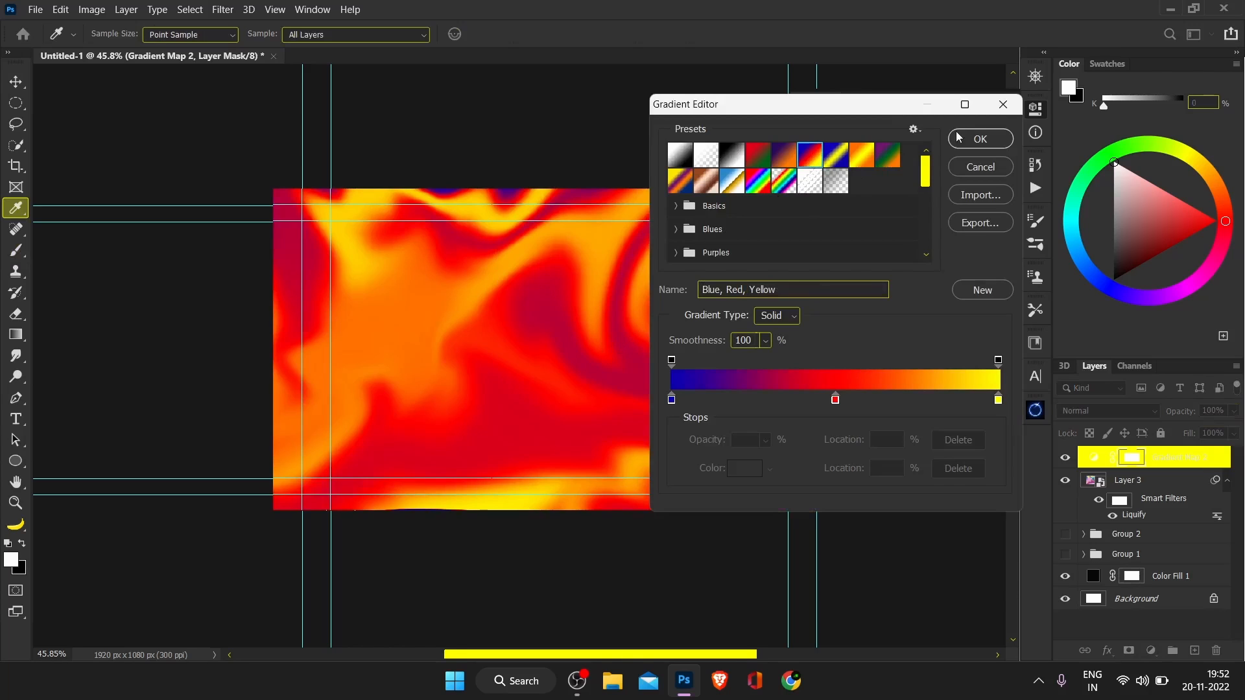
click(983, 145)
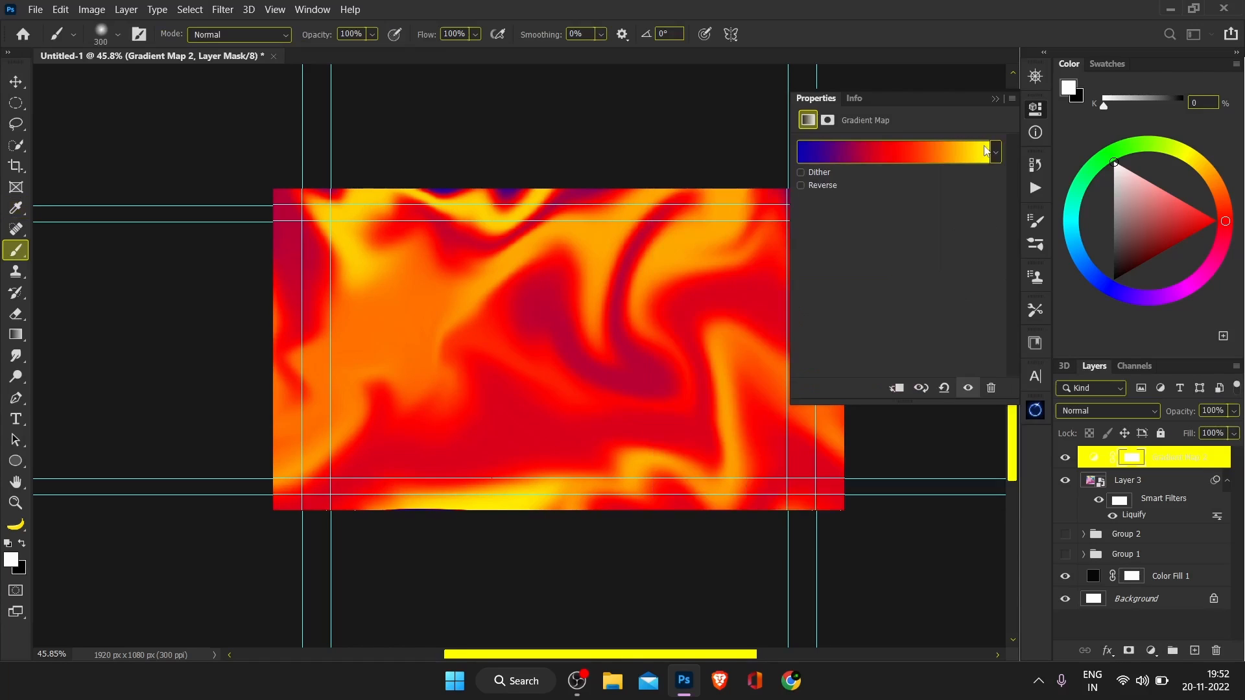
drag(654, 350, 565, 362)
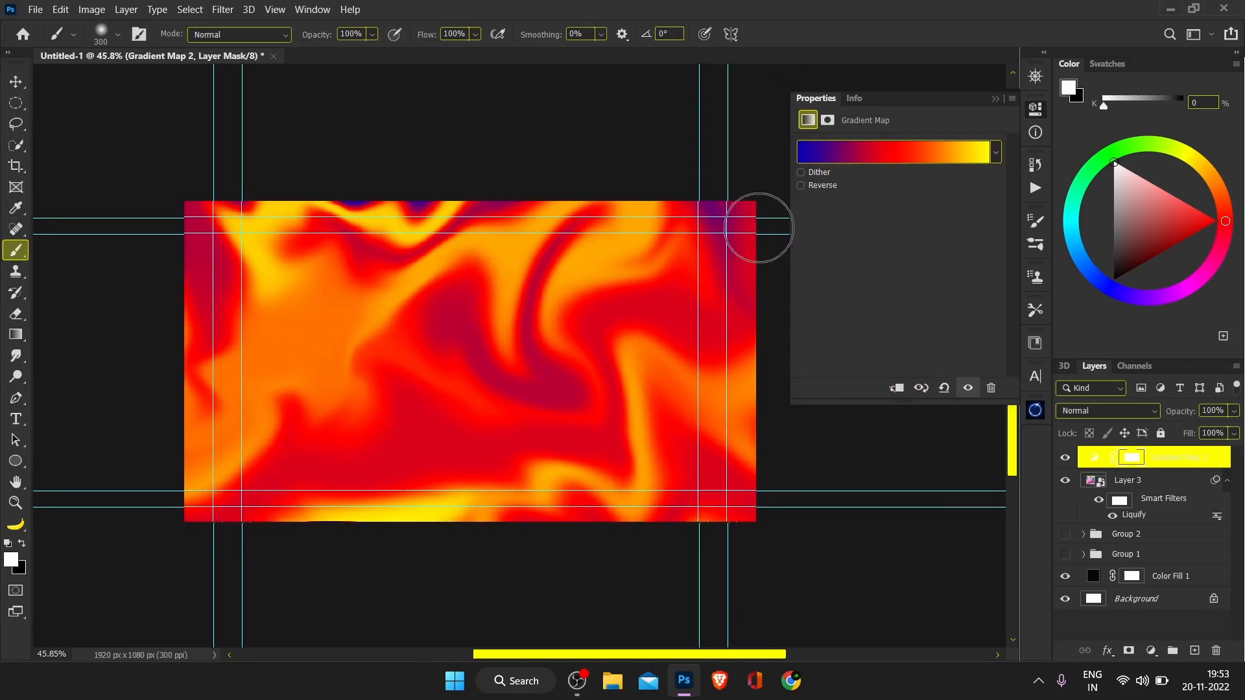
Try reversing the gradient map's colours, restore the original direction and close its properties.
click(800, 187)
click(800, 186)
click(995, 98)
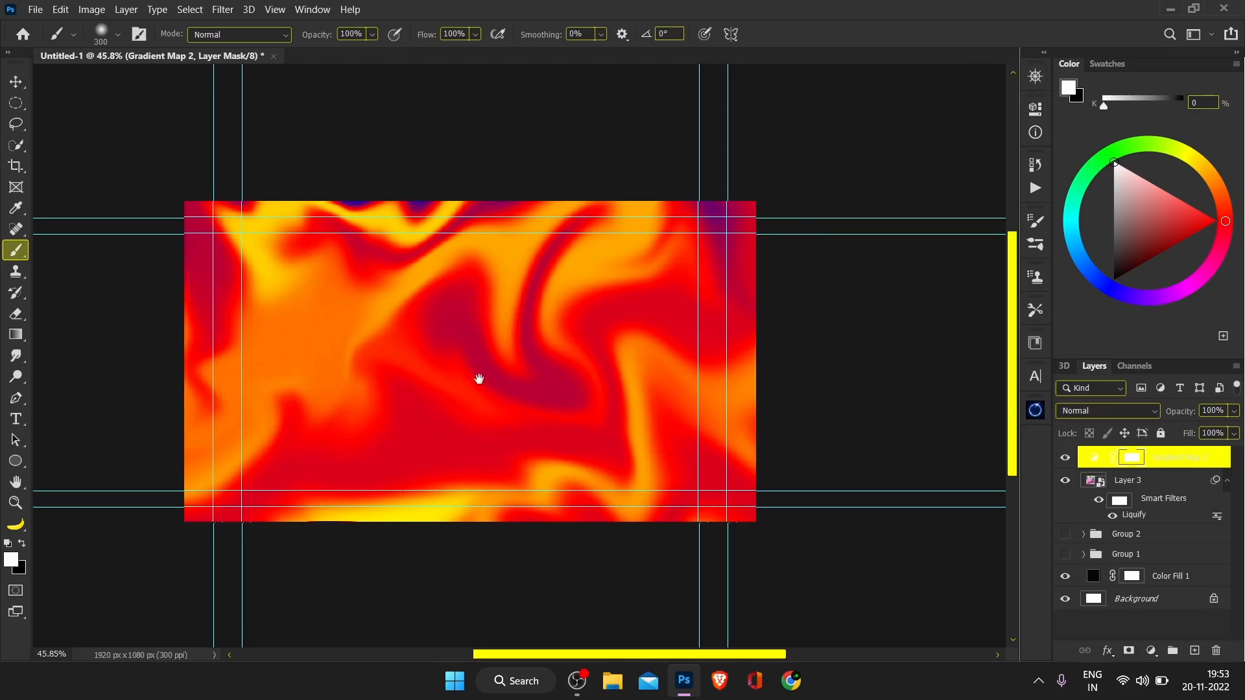
Add a horizontal text layer reading ABSTRACT in the middle of the image, replacing the placeholder text.
mouse_move(478, 376)
mouse_down()
mouse_move(544, 380)
mouse_move(537, 364)
mouse_up()
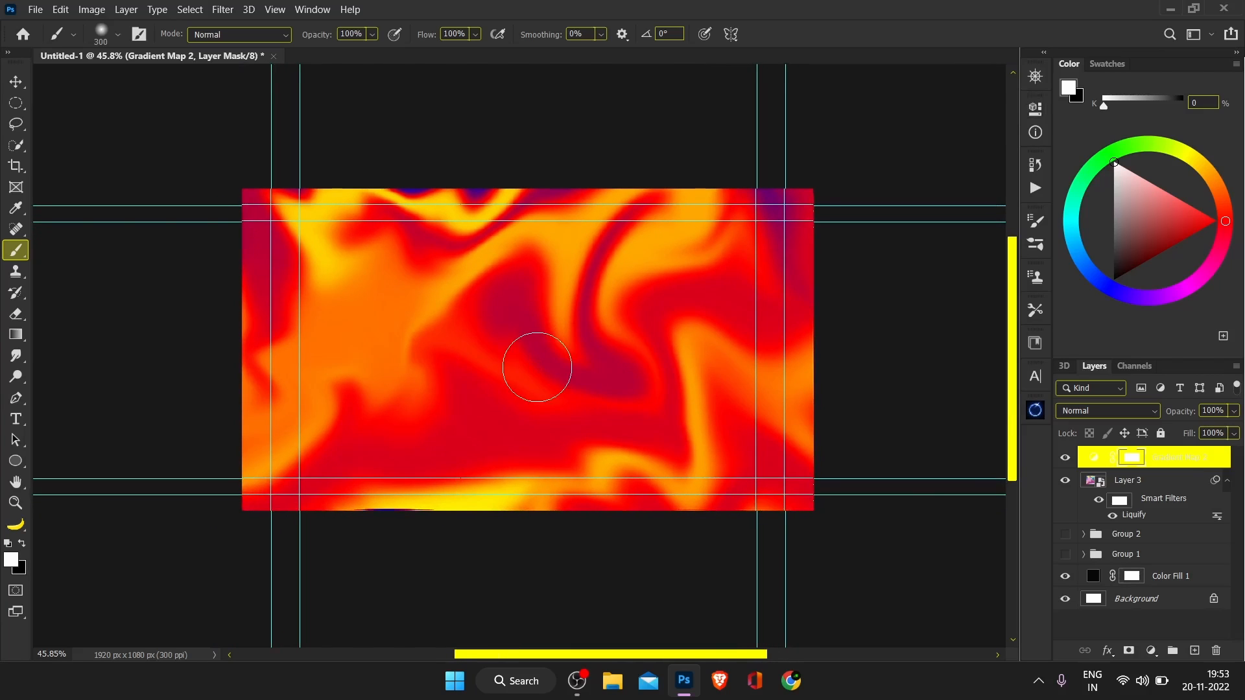
click(24, 421)
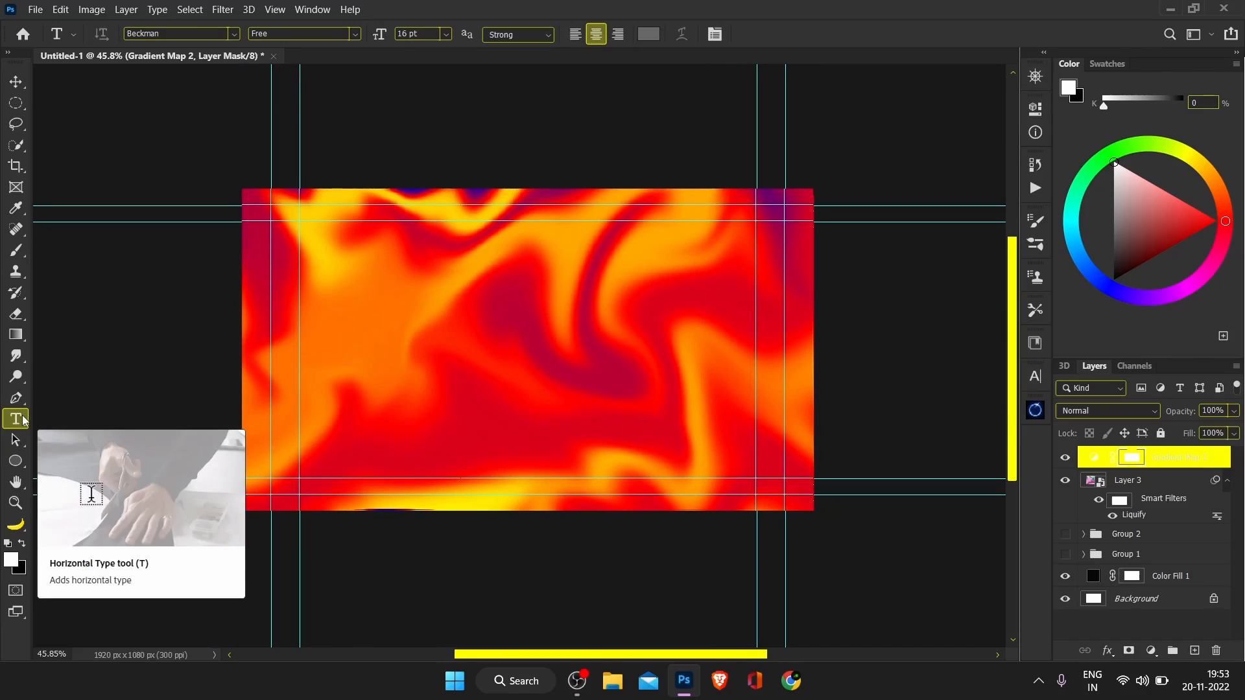
click(537, 322)
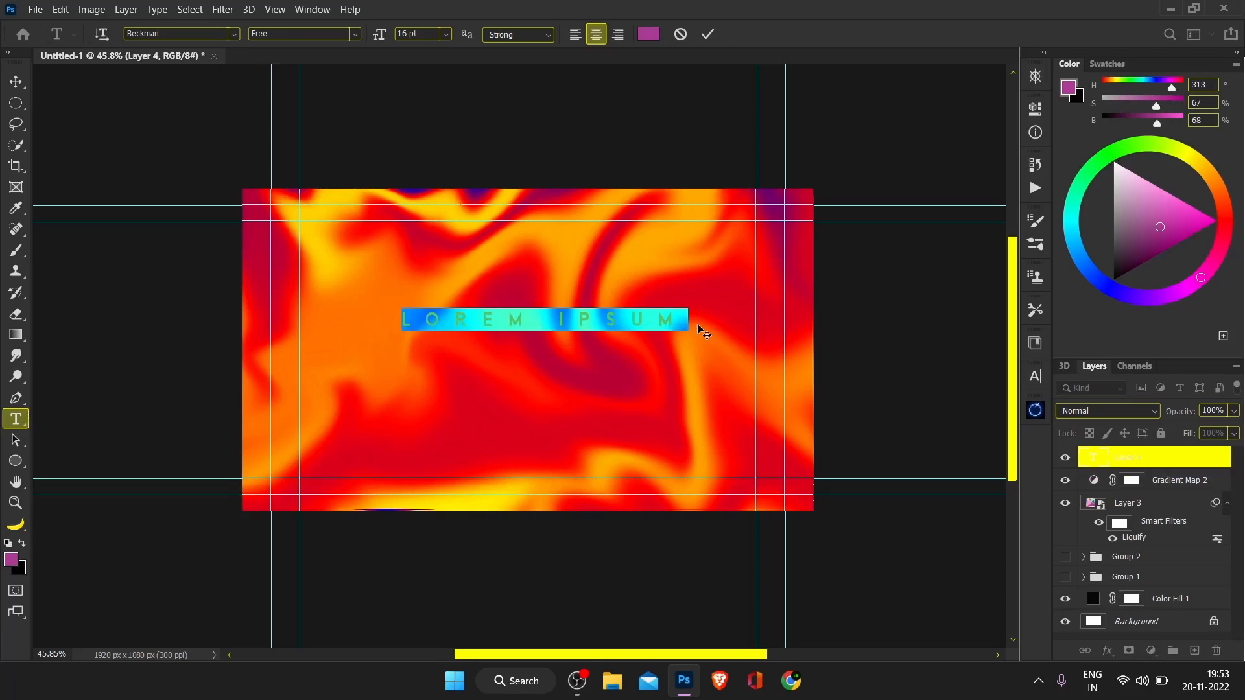
key(BackSpace)
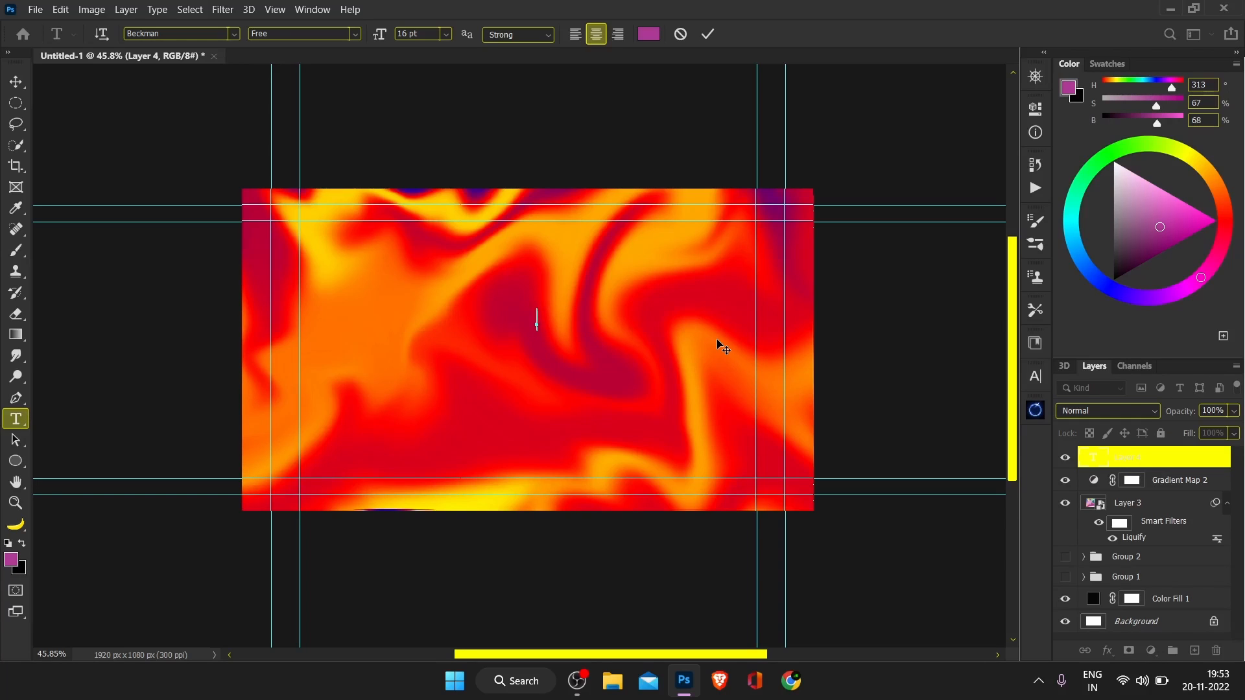
text(ABSTRACT)
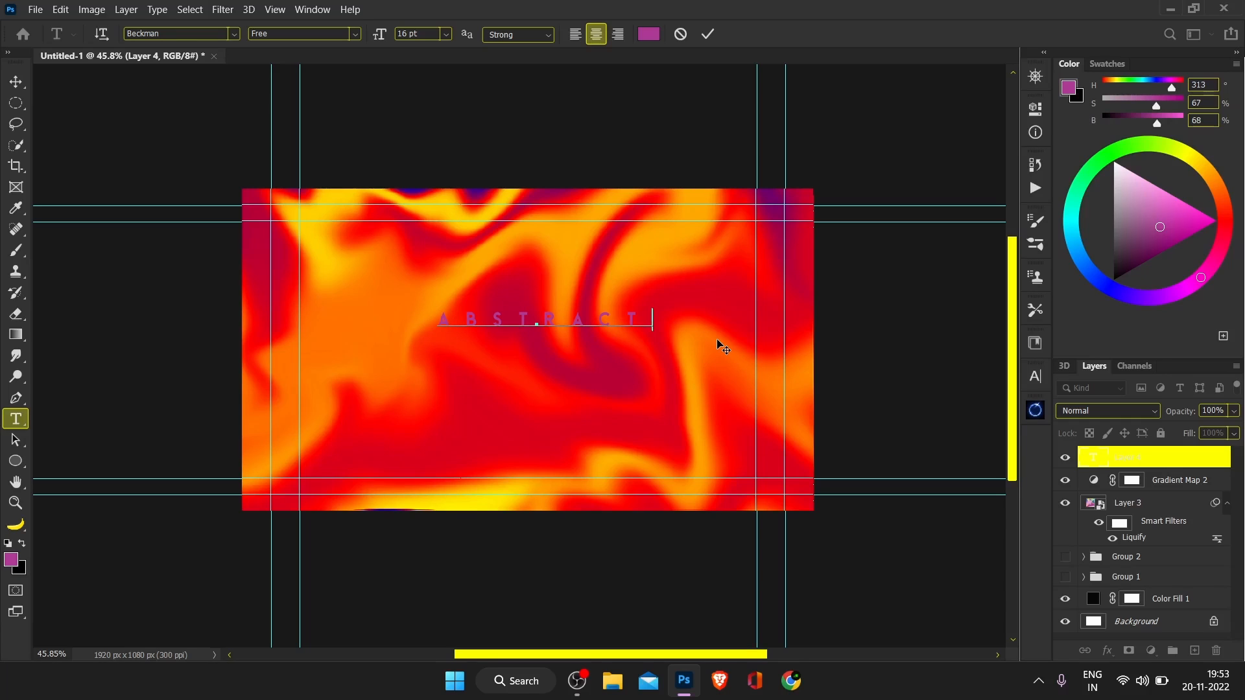
Select the whole ABSTRACT text and change its colour to white (ffffff).
drag(650, 313, 293, 312)
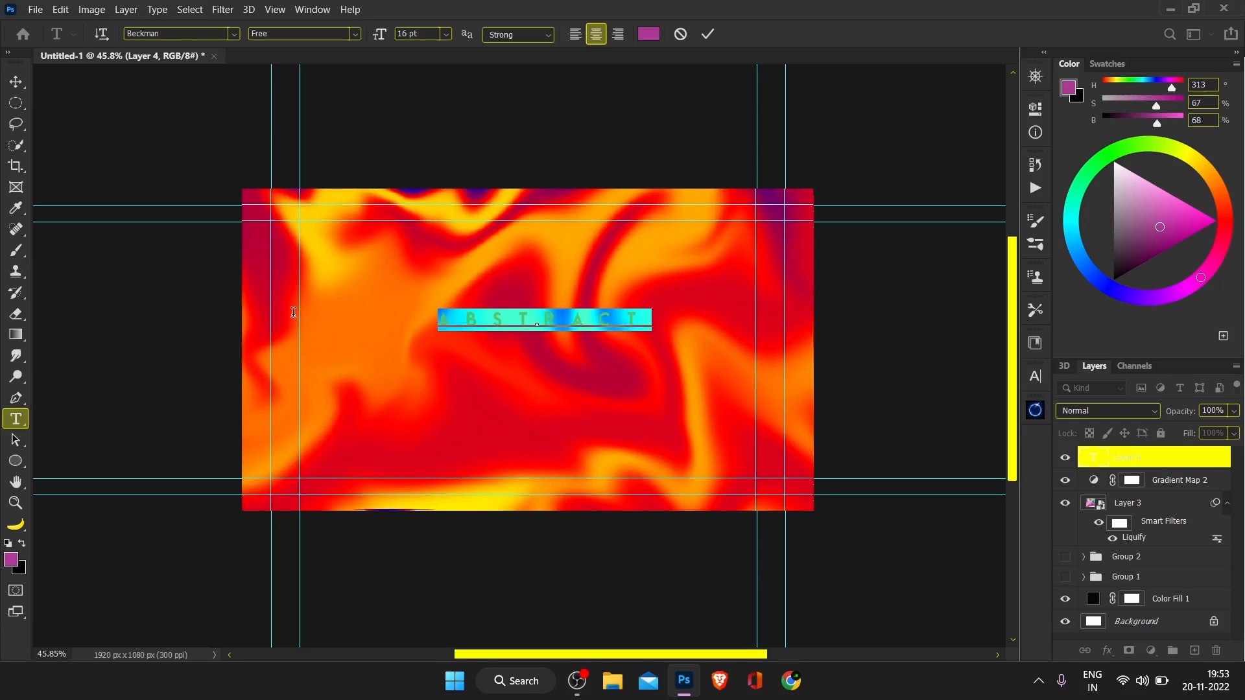
click(1035, 376)
click(998, 425)
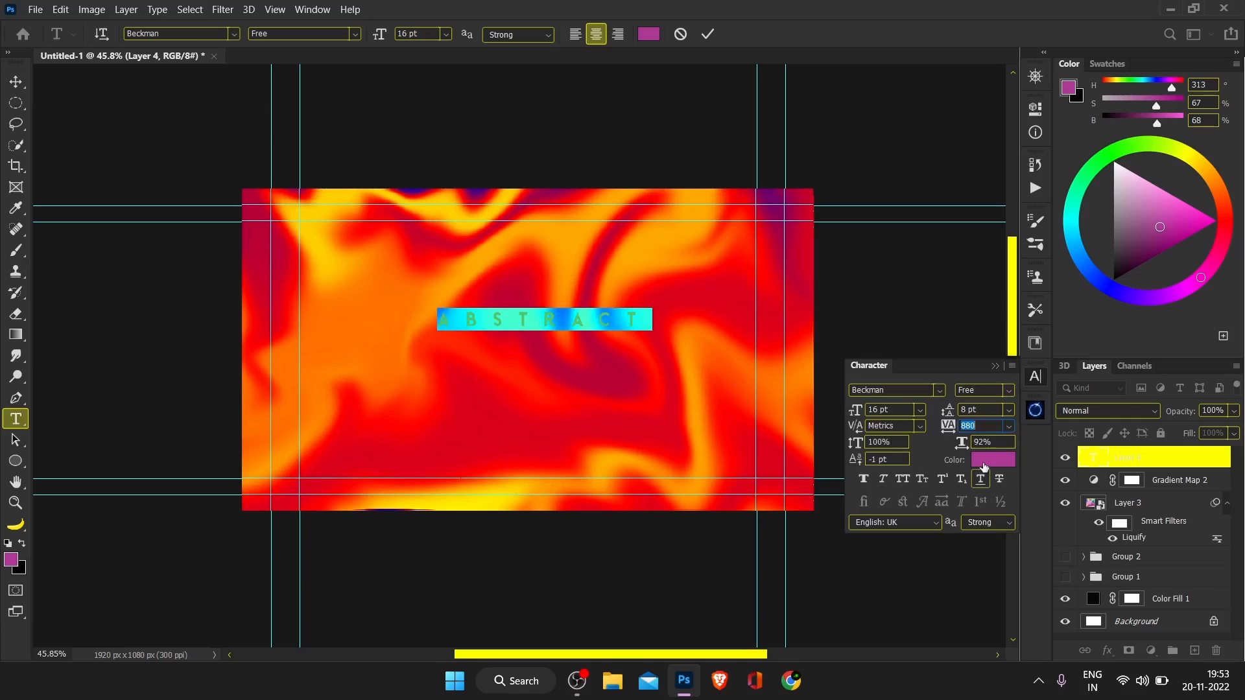
click(982, 461)
drag(884, 298, 792, 143)
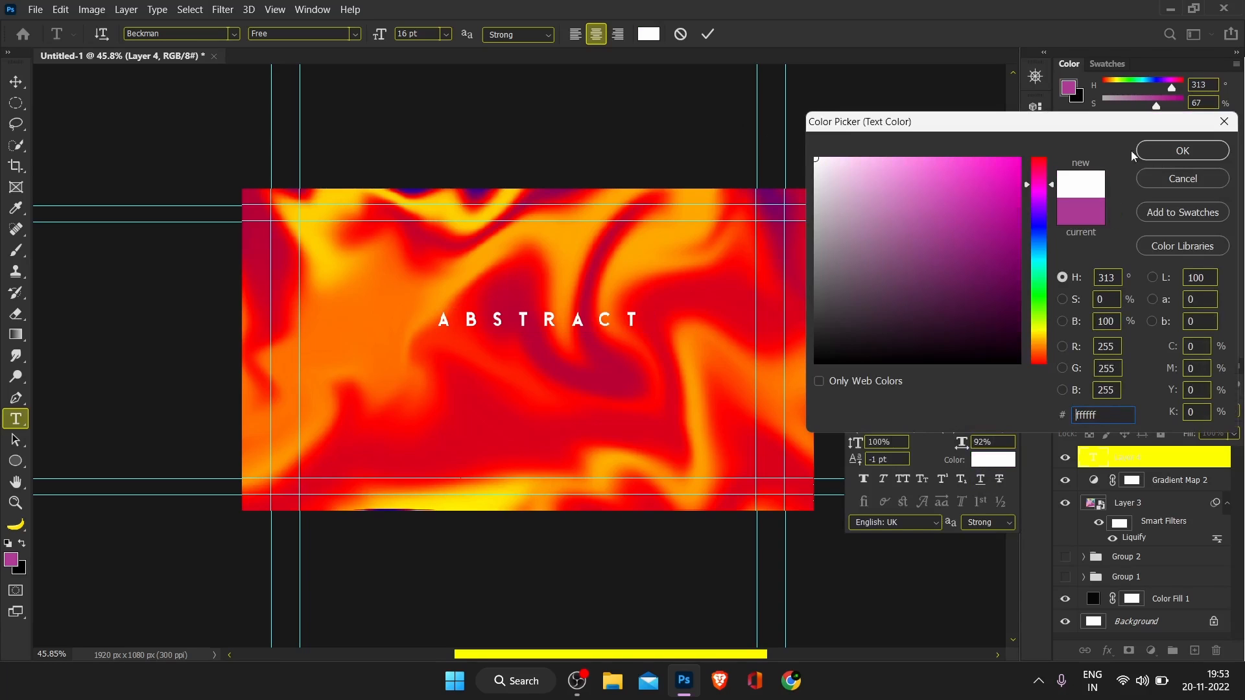
click(1183, 150)
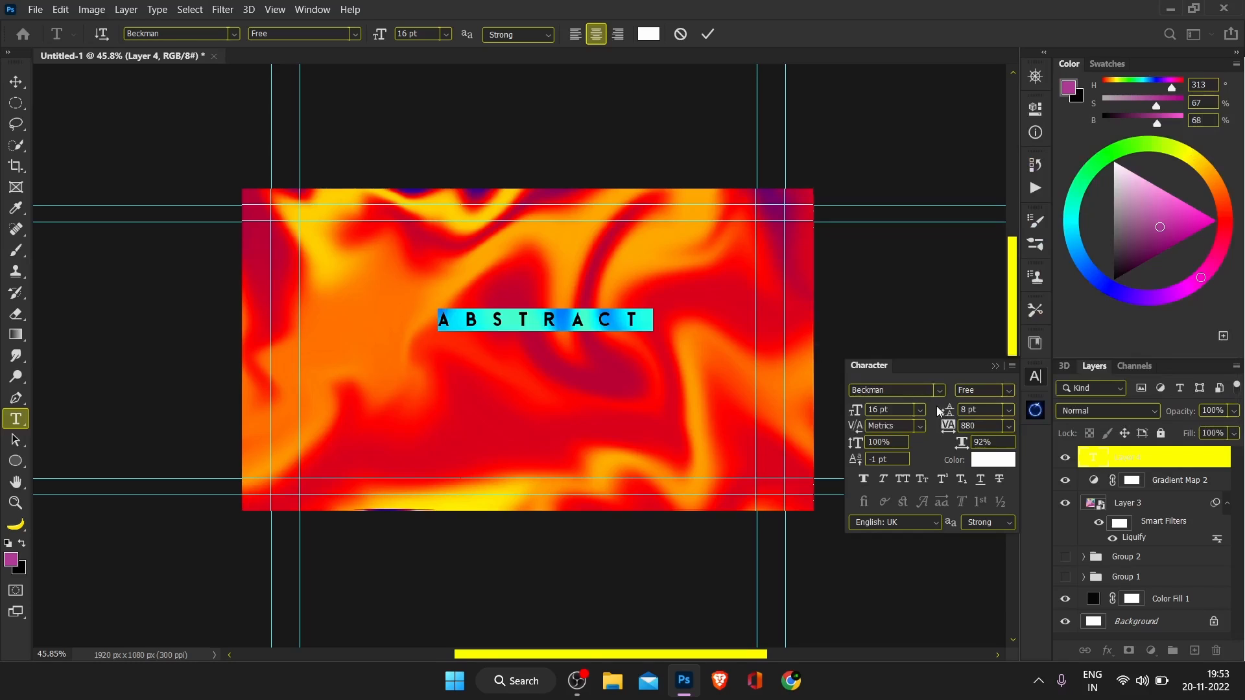
Set the ABSTRACT text's font to Hanson Bold and its tracking to 0.
click(939, 390)
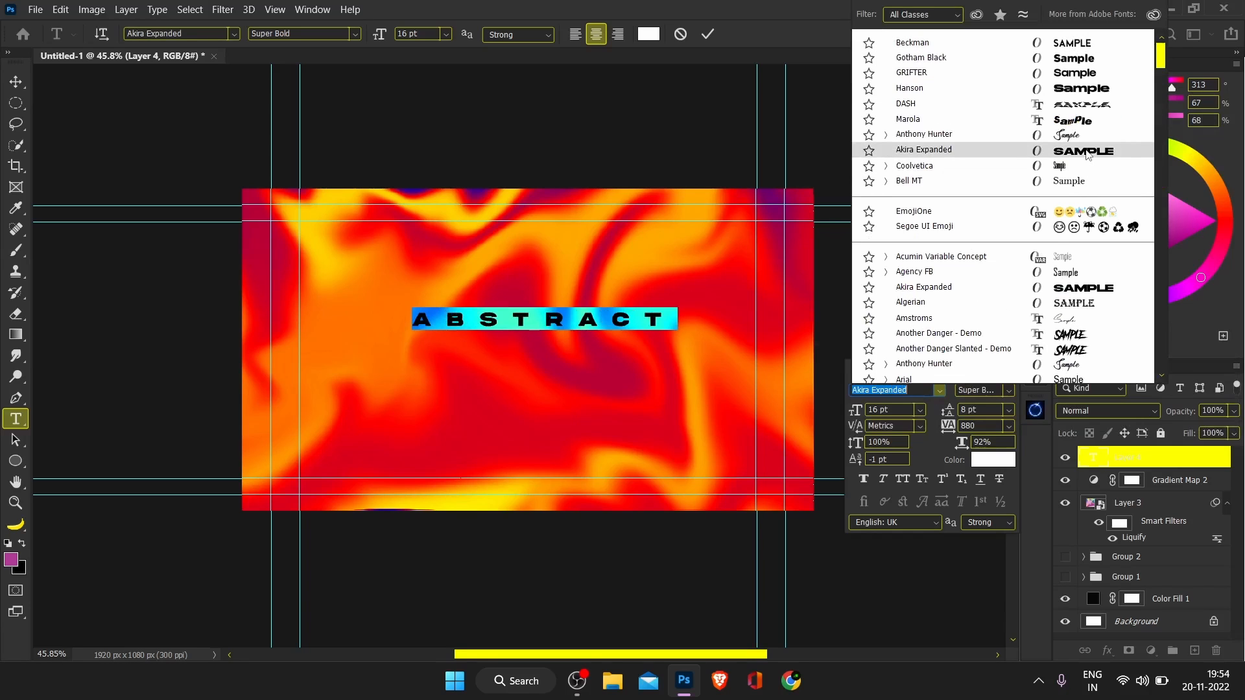
click(1080, 88)
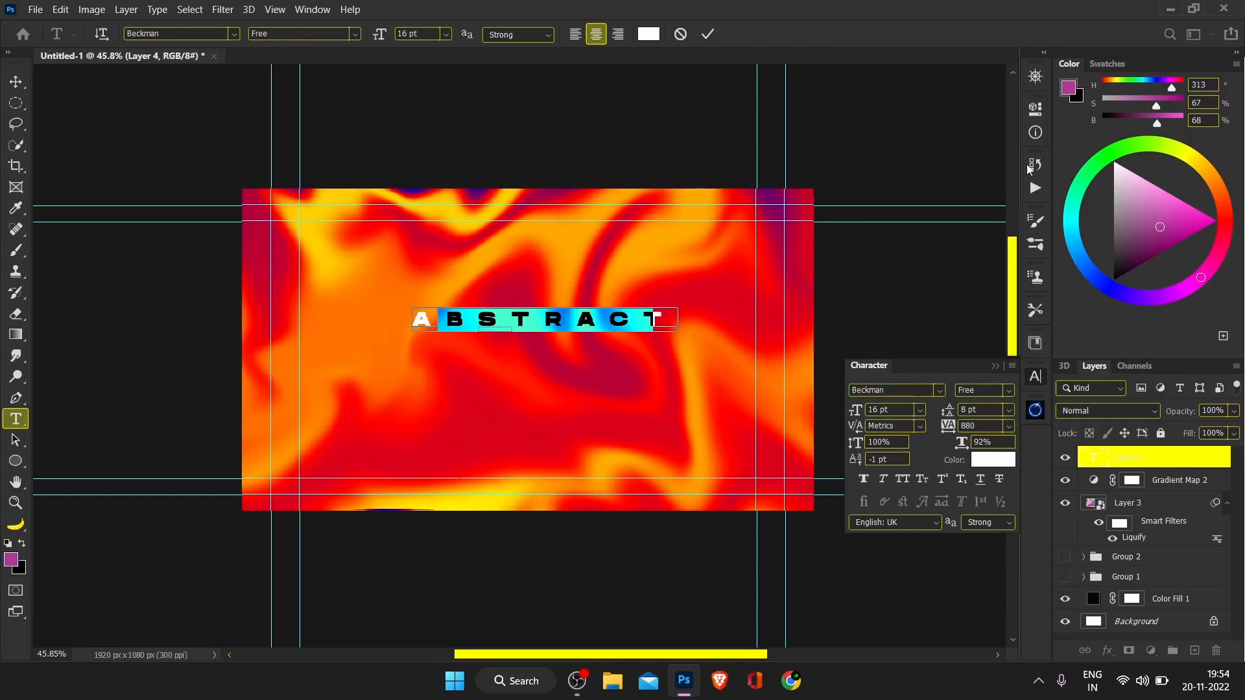
drag(947, 427, 856, 428)
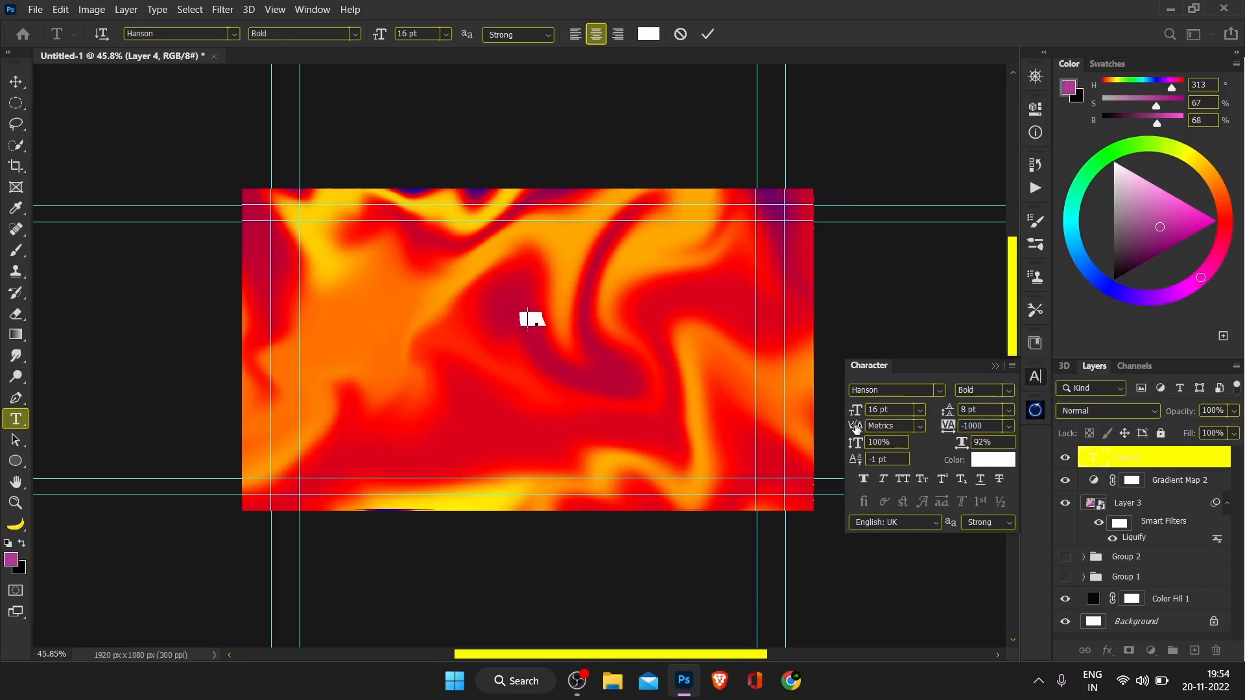
click(986, 425)
text(0)
key(Return)
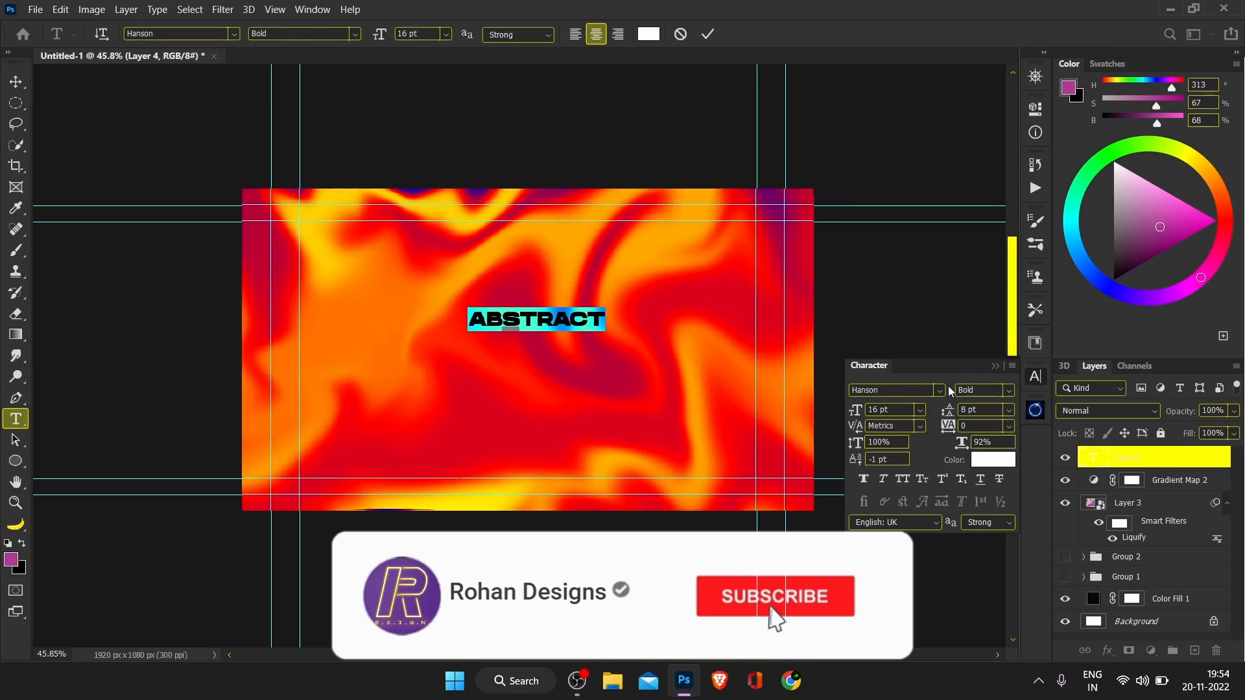
Browse alternative fonts for the ABSTRACT text, previewing candidates from Algerian through Coalition.
click(940, 390)
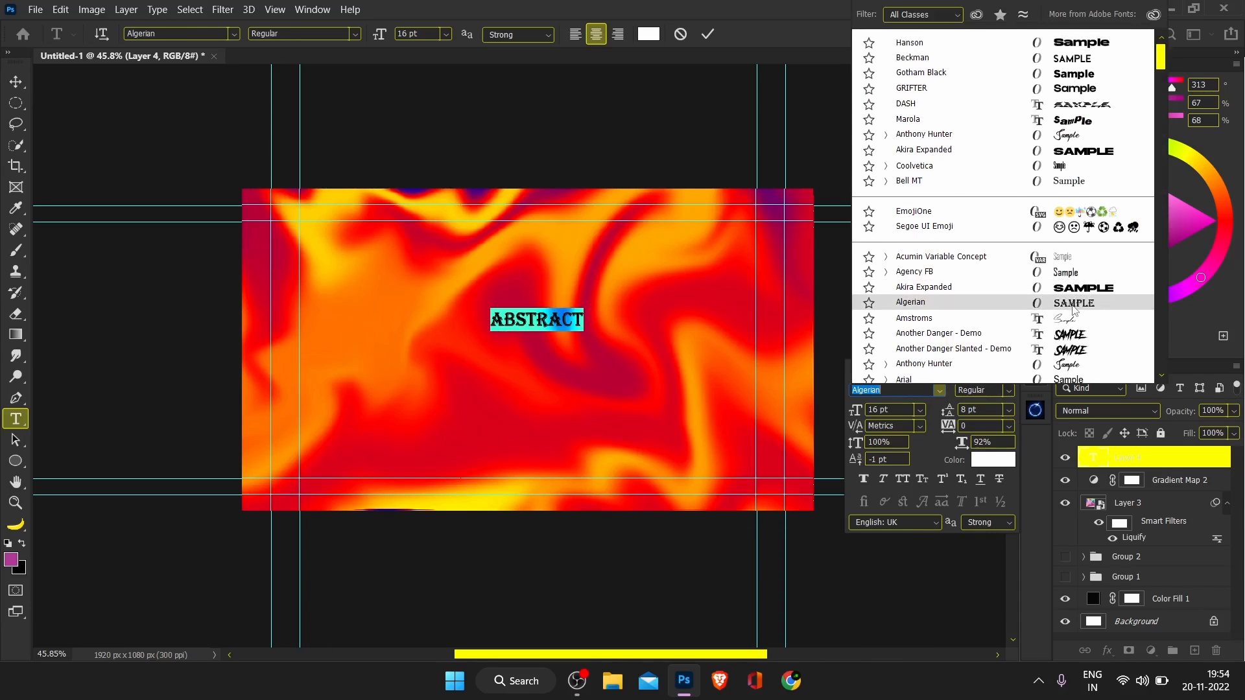
scroll(1073, 310, down, 3)
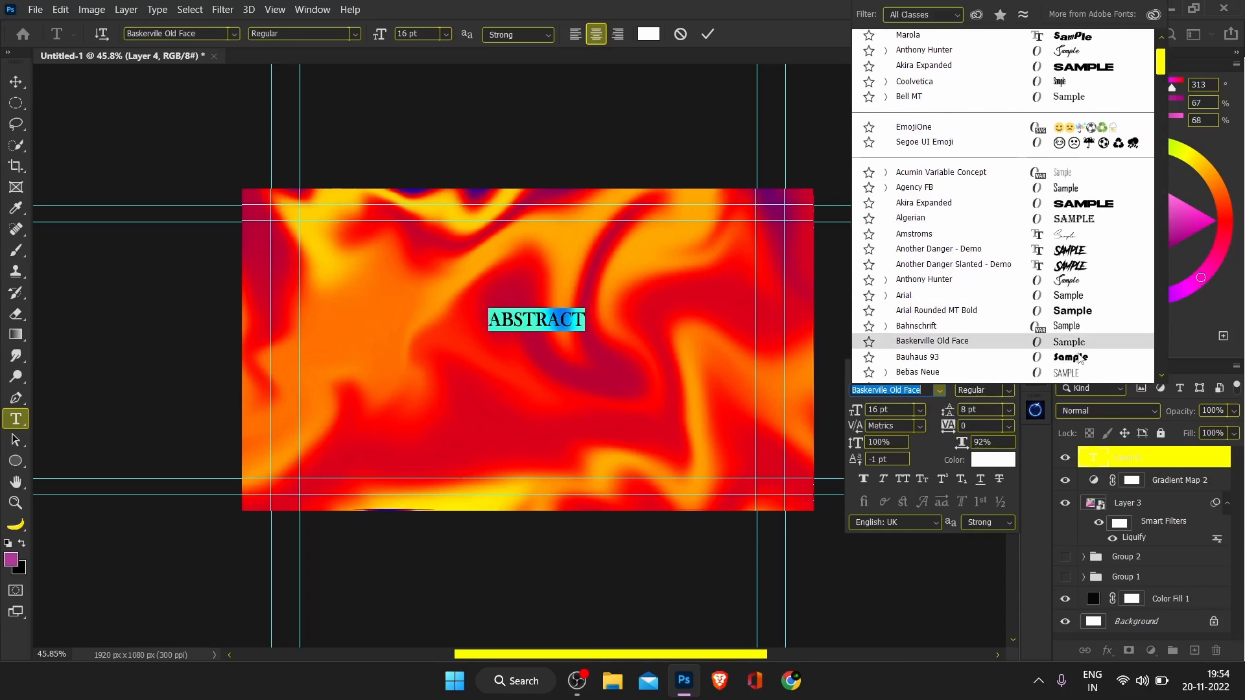
scroll(1080, 358, down, 1)
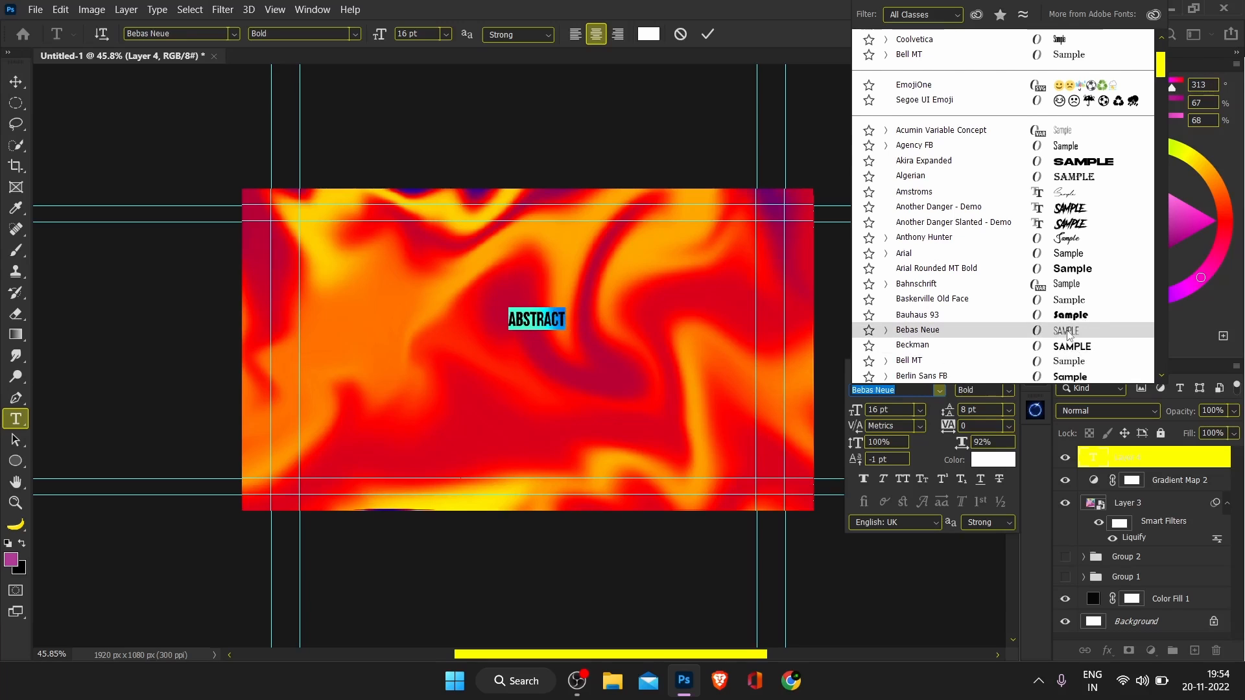
scroll(1069, 332, down, 1)
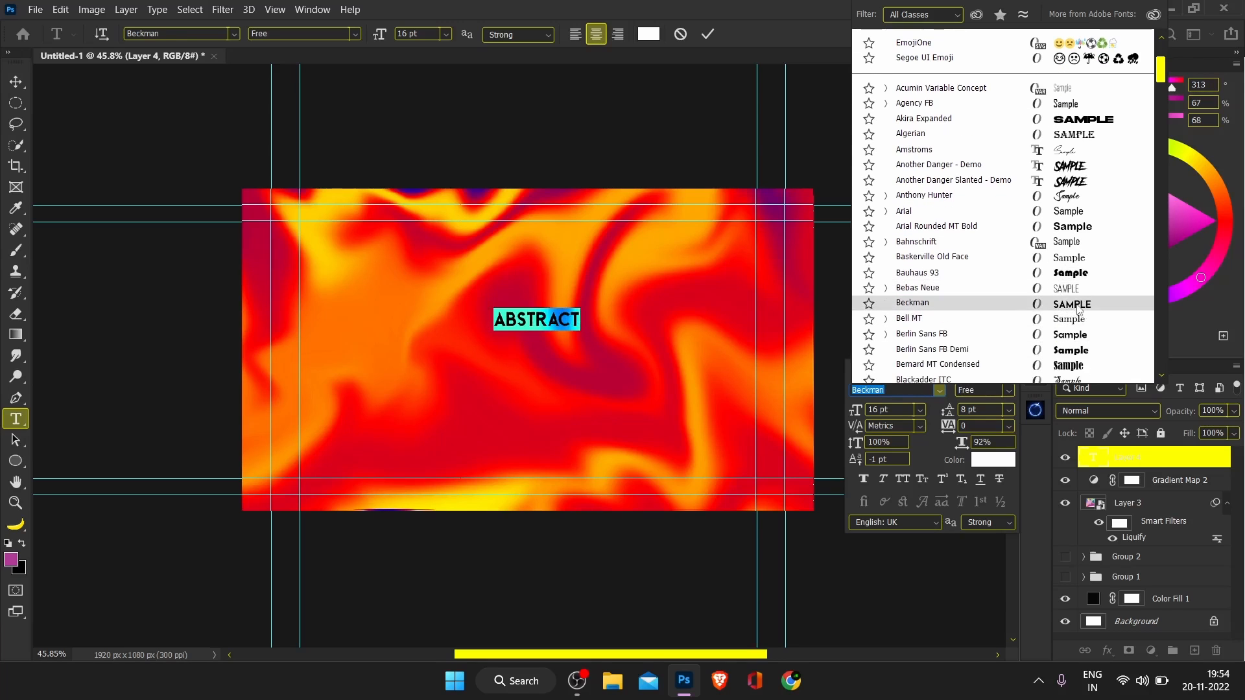
scroll(1080, 309, down, 4)
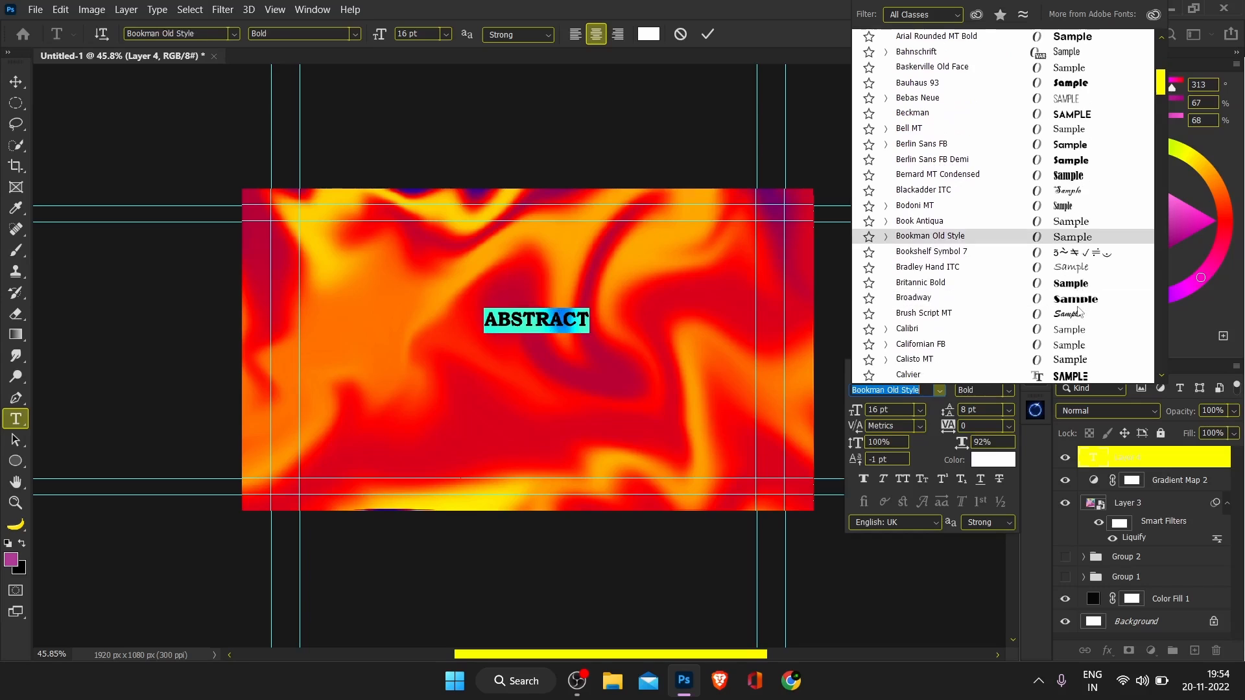
scroll(1080, 313, down, 1)
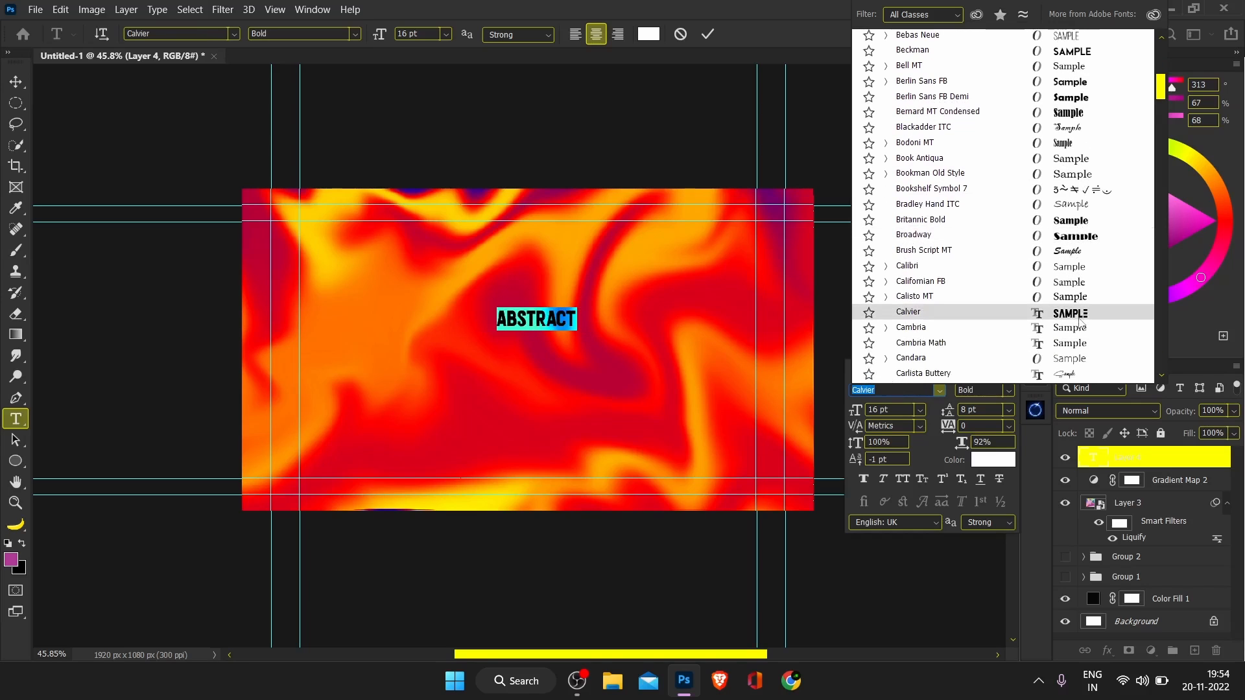
scroll(1080, 321, down, 1)
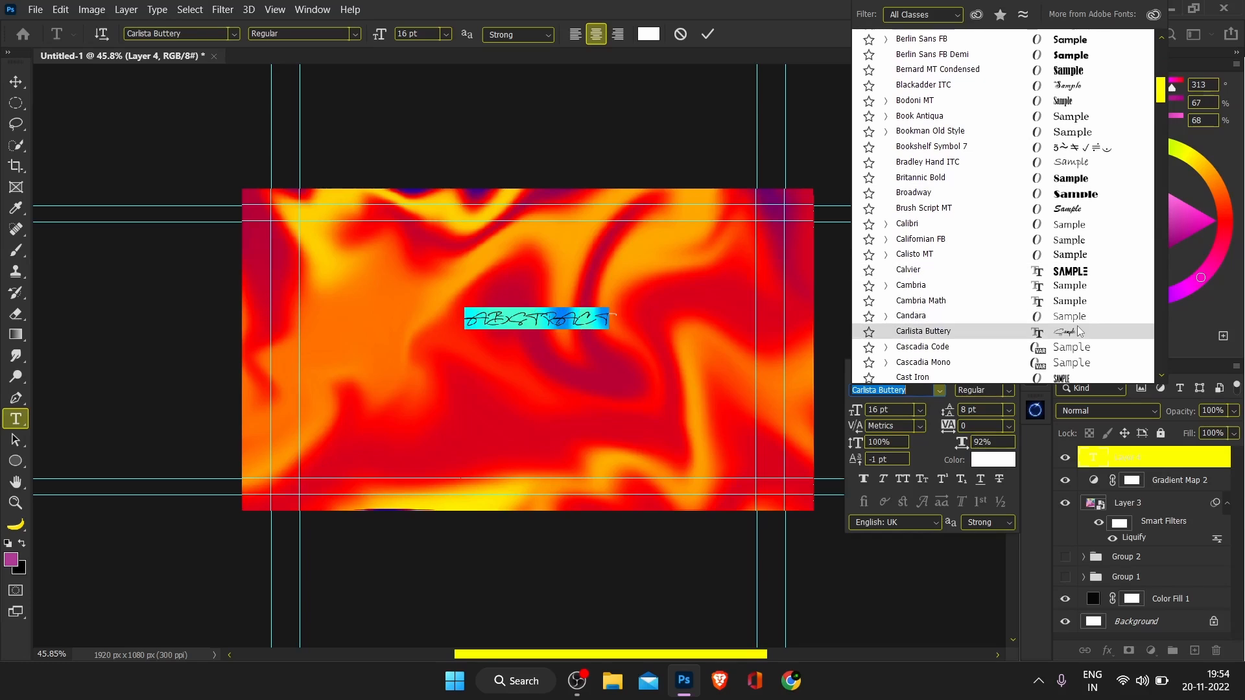
scroll(1076, 325, down, 1)
scroll(1086, 300, down, 1)
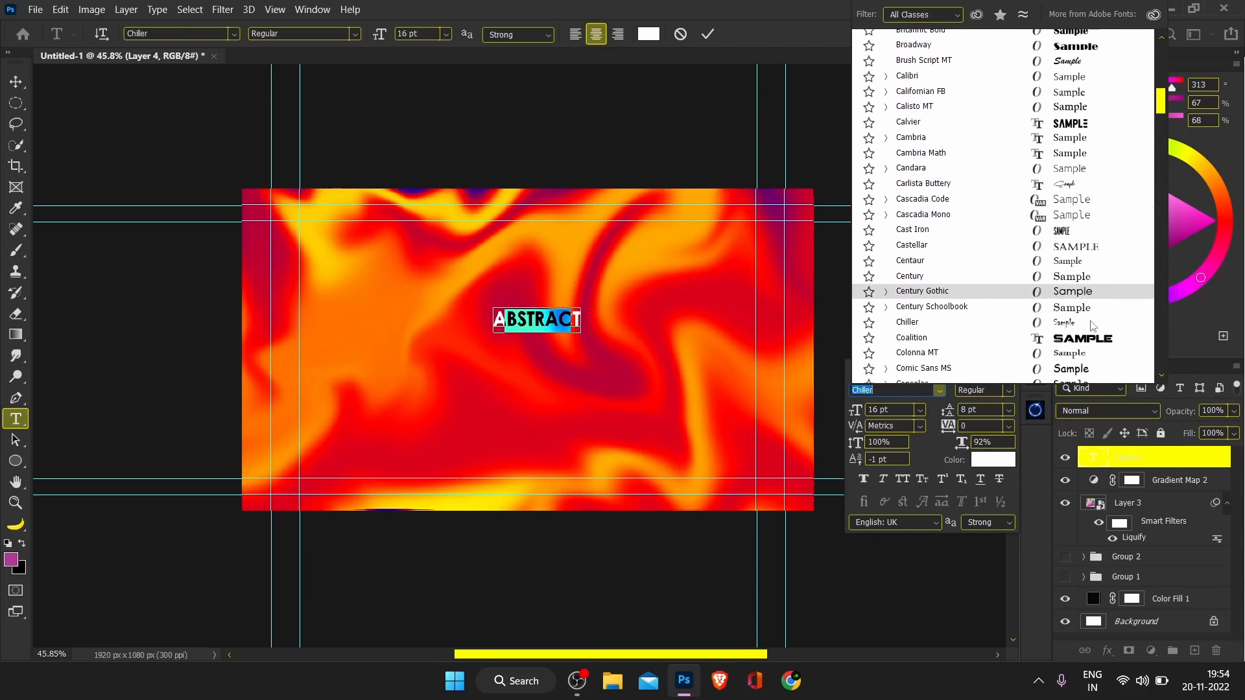
scroll(1095, 299, down, 1)
click(1098, 275)
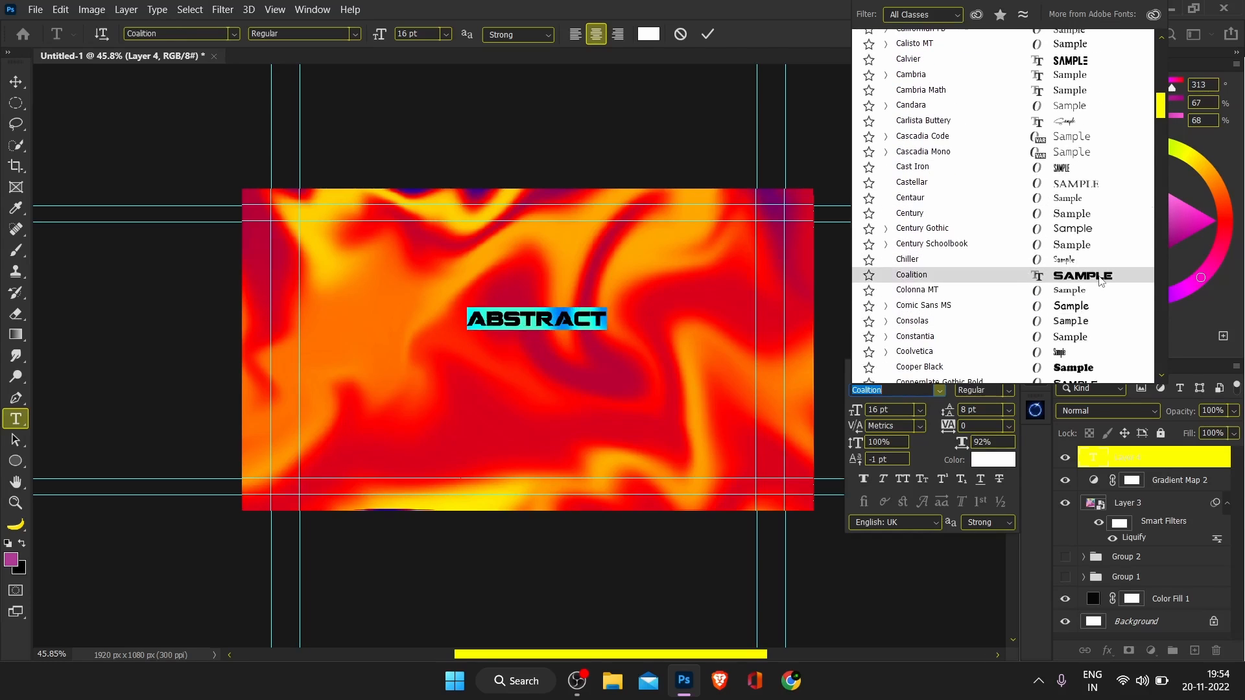
Preview further fonts on the ABSTRACT text, including Coolvetica, Decotura ICG Inline, Gobold Bold and Gobold Uplow.
scroll(1095, 293, down, 1)
scroll(1096, 293, down, 1)
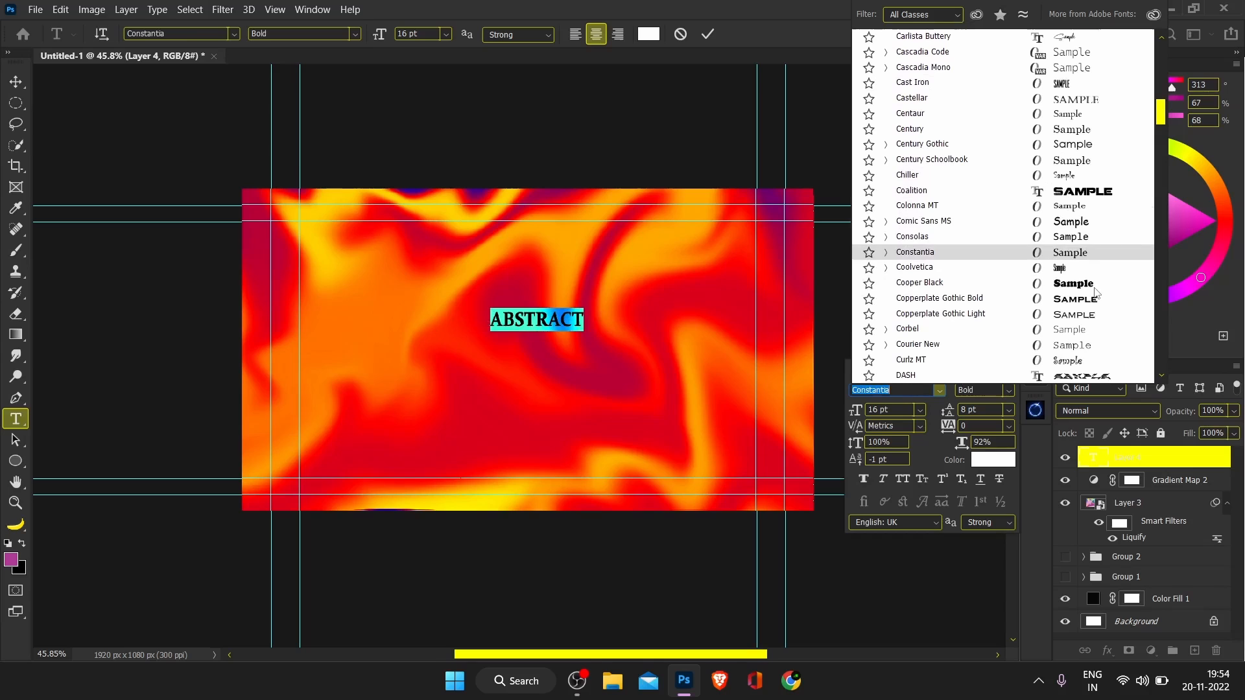
click(1066, 269)
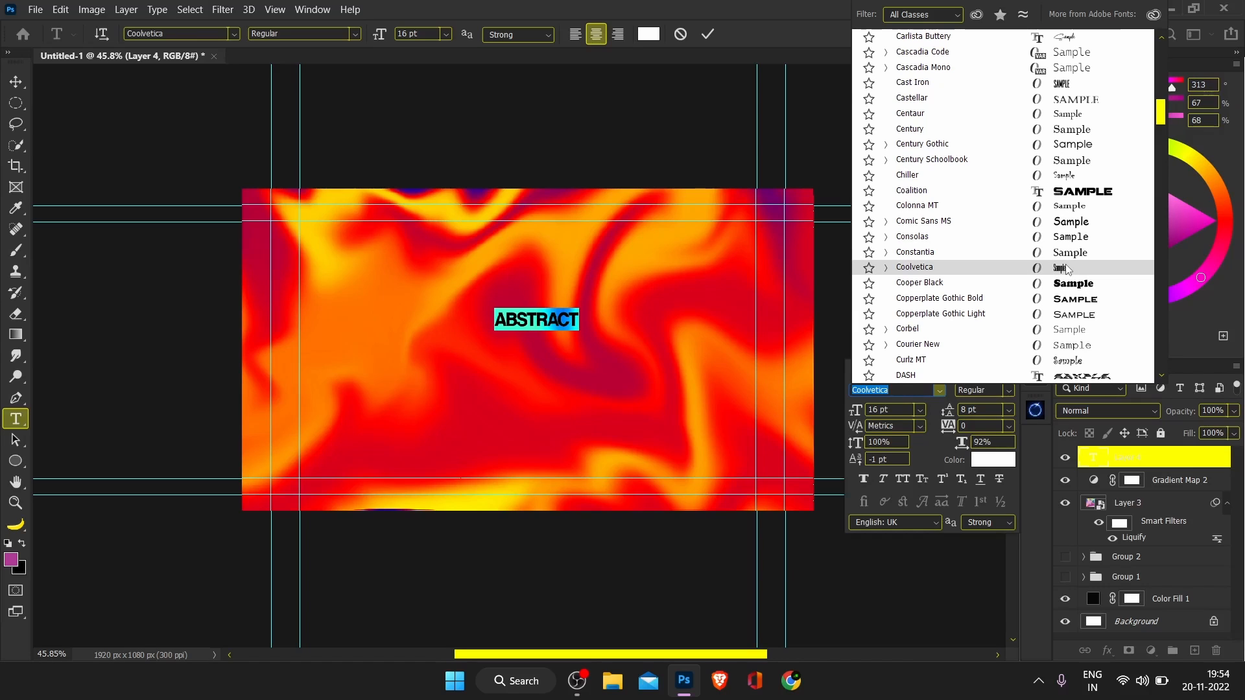
scroll(1067, 269, down, 1)
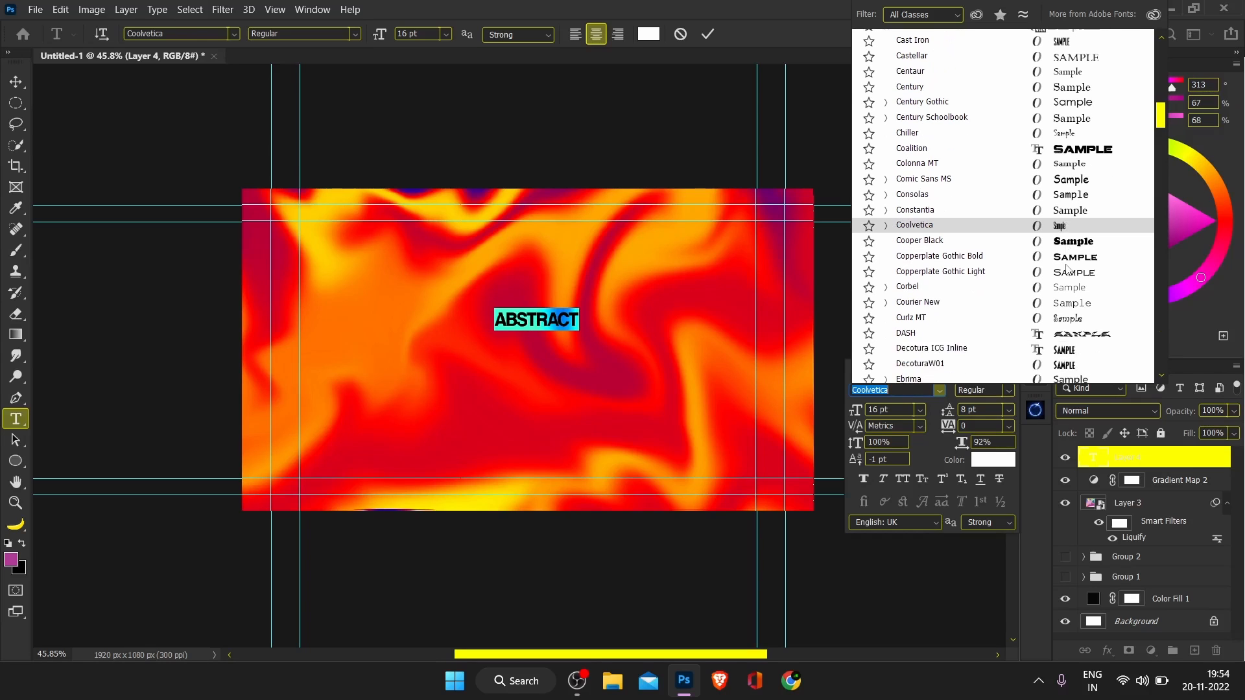
click(1073, 347)
scroll(1095, 275, down, 3)
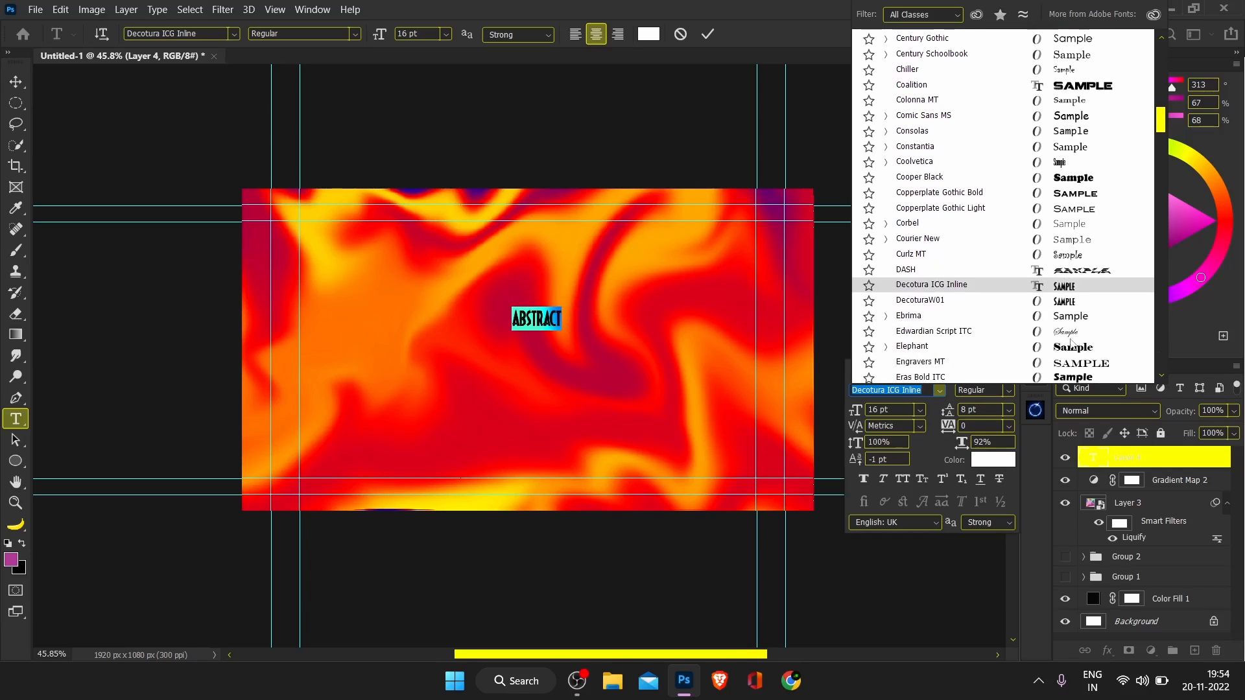
scroll(1094, 273, down, 3)
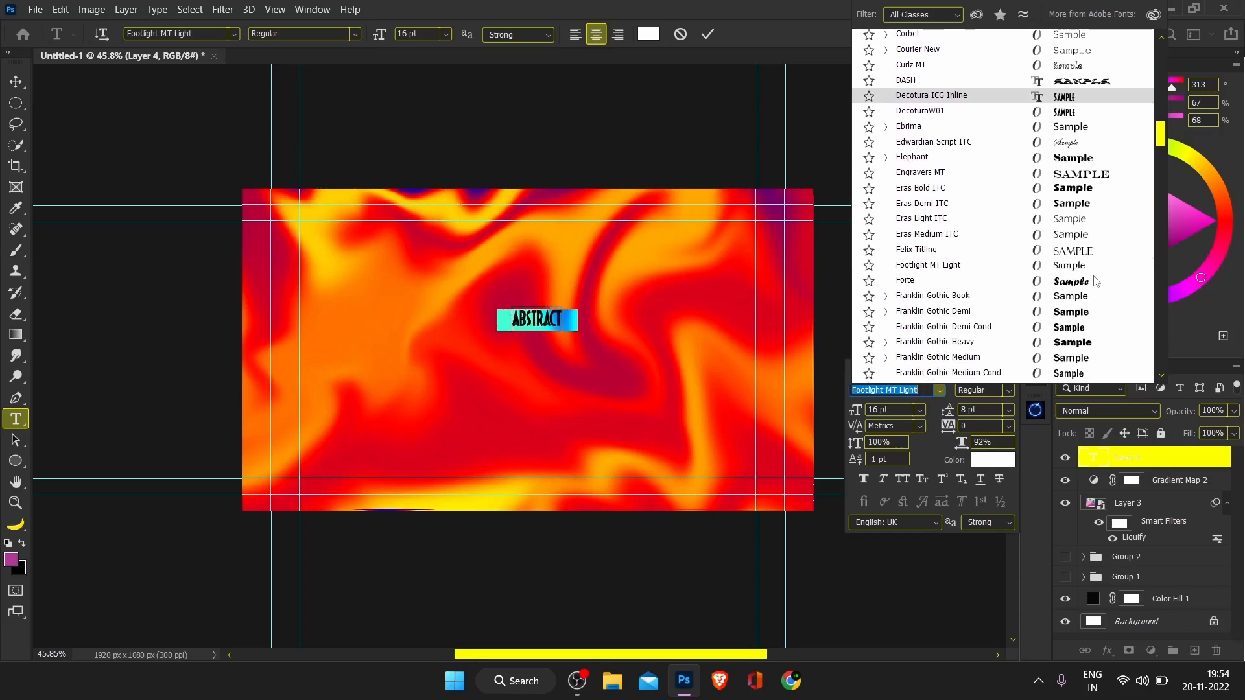
scroll(1095, 289, down, 2)
scroll(1095, 300, down, 4)
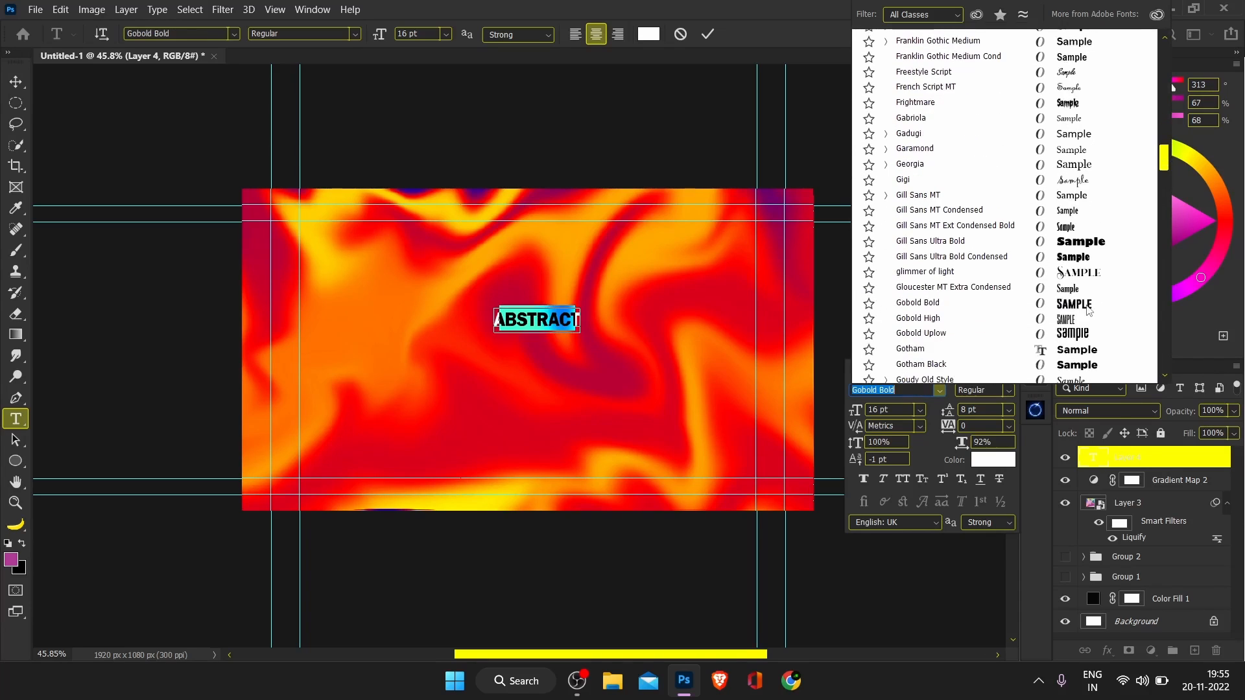
scroll(1089, 307, down, 3)
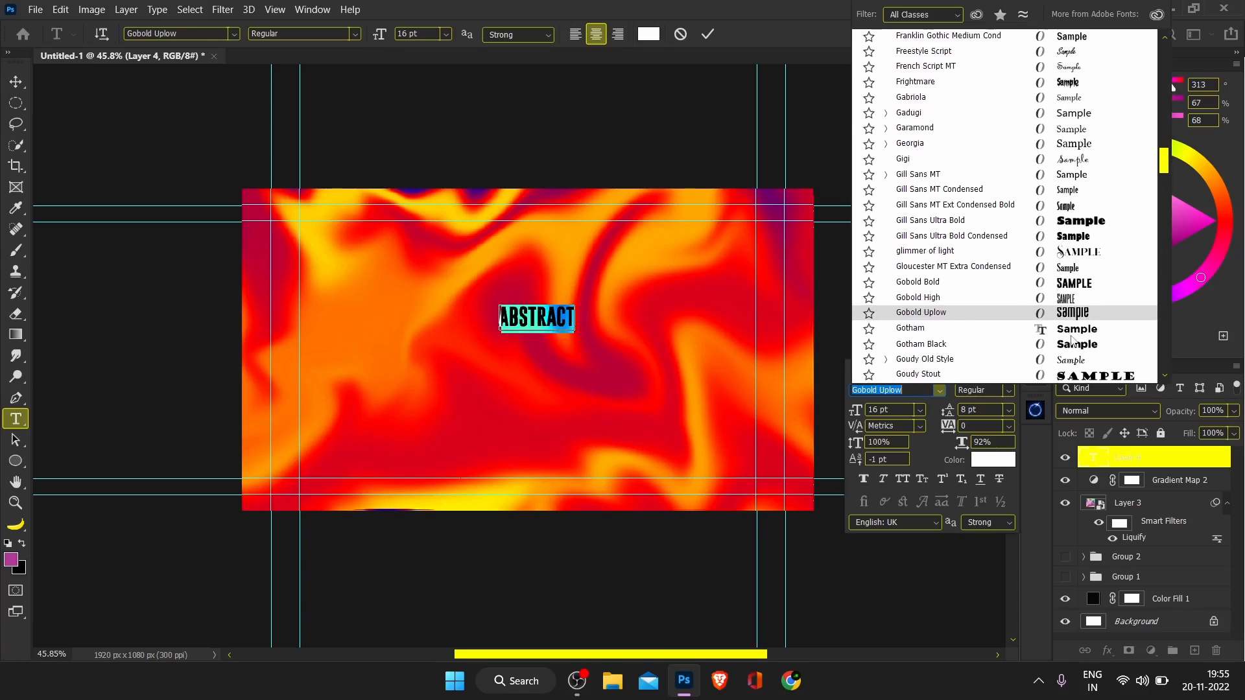
Preview further fonts on the ABSTRACT text, including GRIFTER, Hanson, Harlow Solid Italic, Hiatus, Hola Augusto, Hunger Games and Impact.
click(1078, 283)
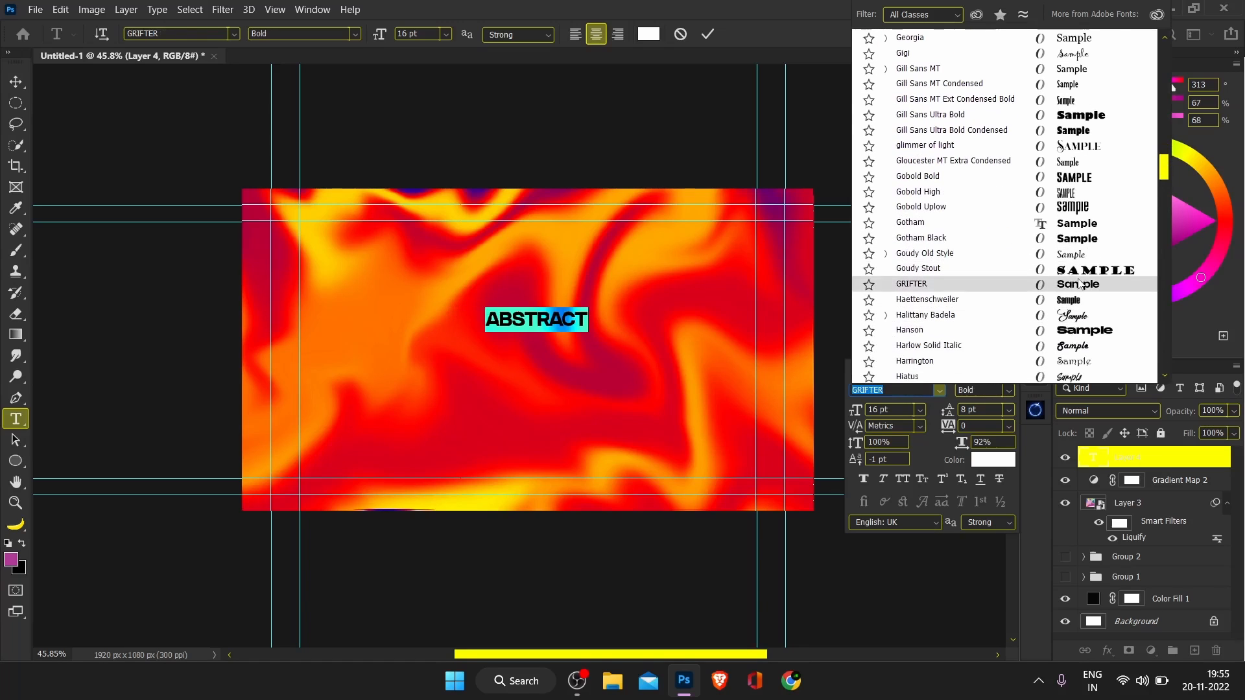
click(1097, 332)
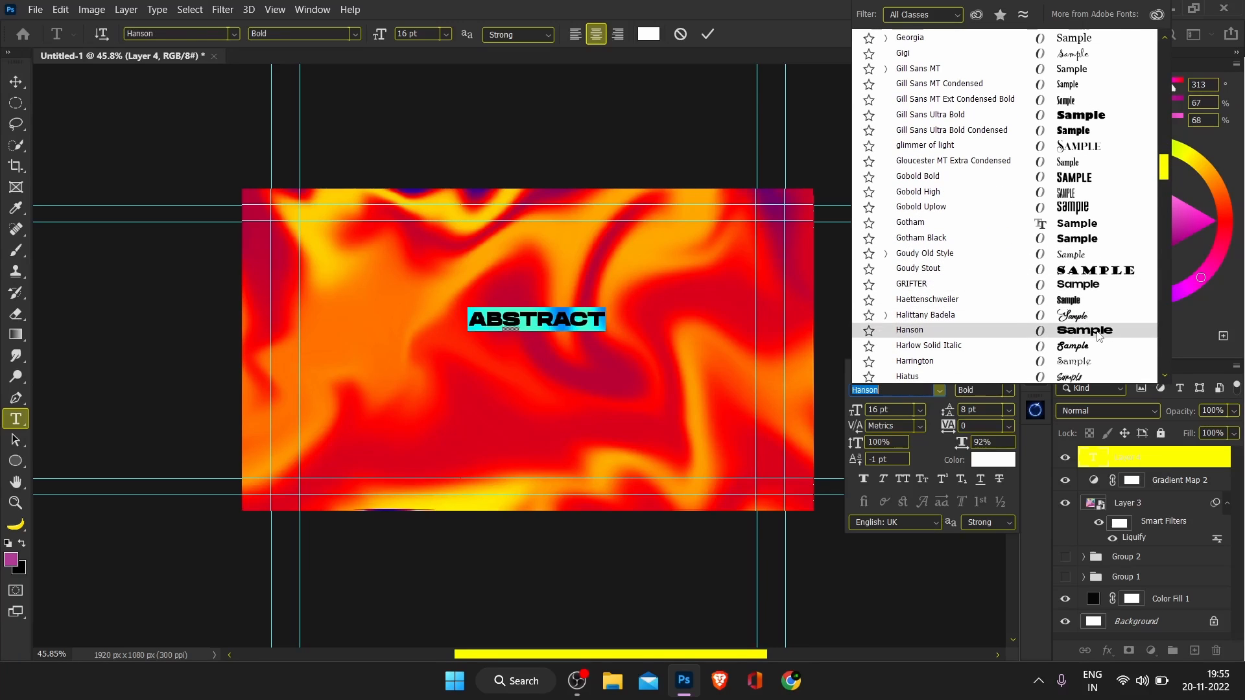
click(1088, 349)
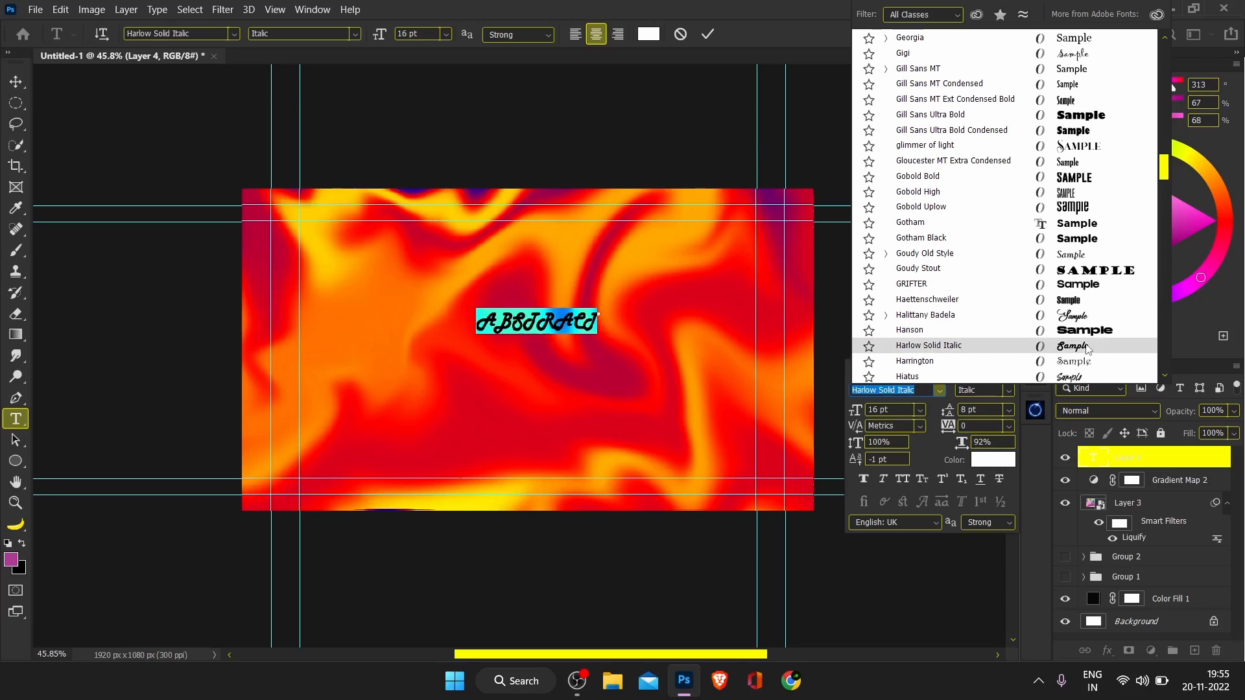
scroll(1087, 347, down, 2)
click(1079, 335)
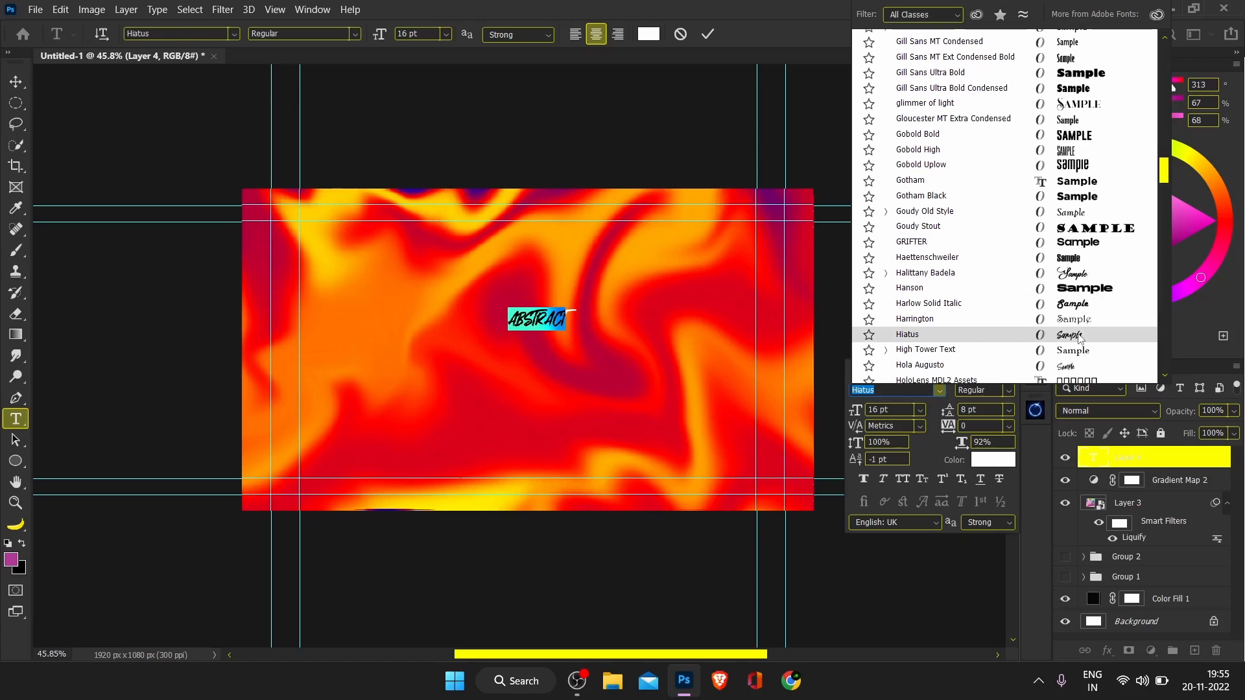
click(1075, 366)
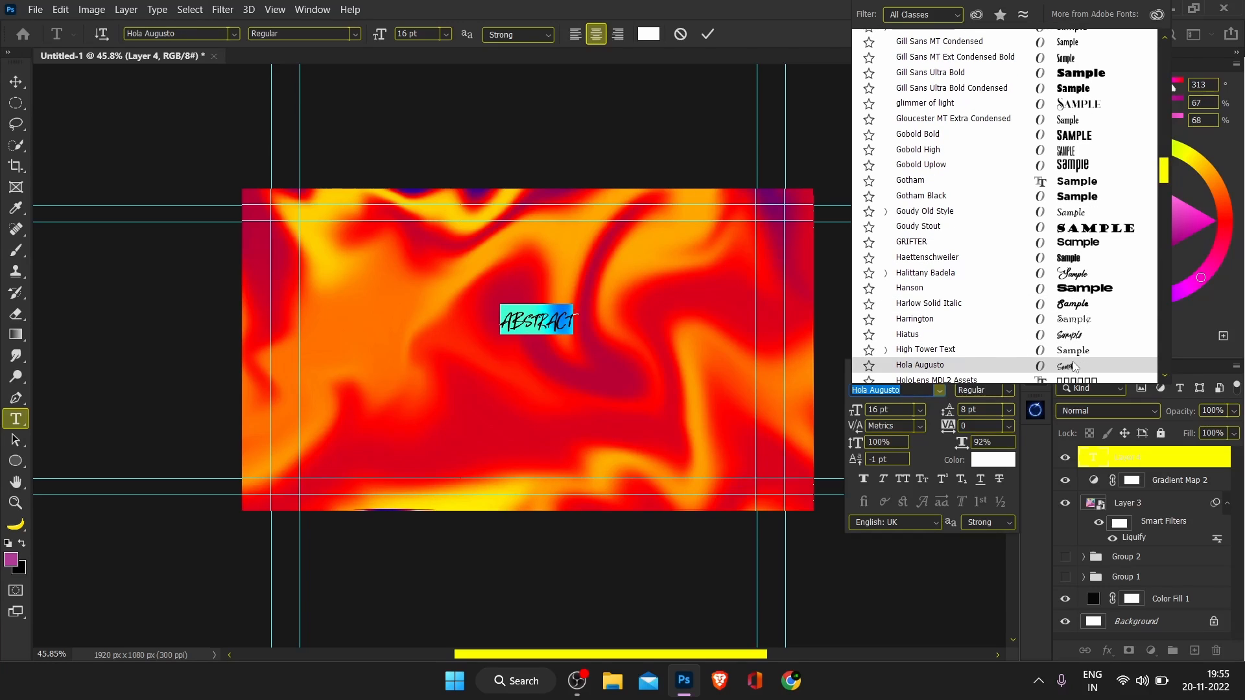
scroll(1083, 336, down, 3)
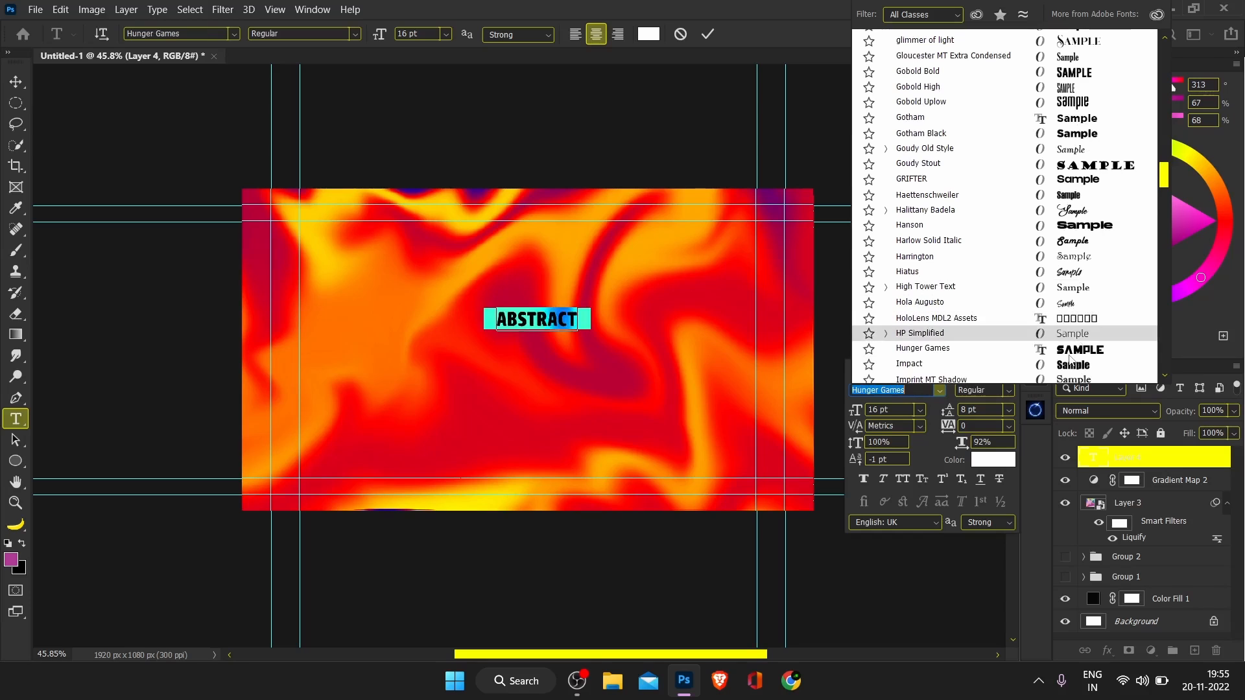
scroll(1081, 331, down, 3)
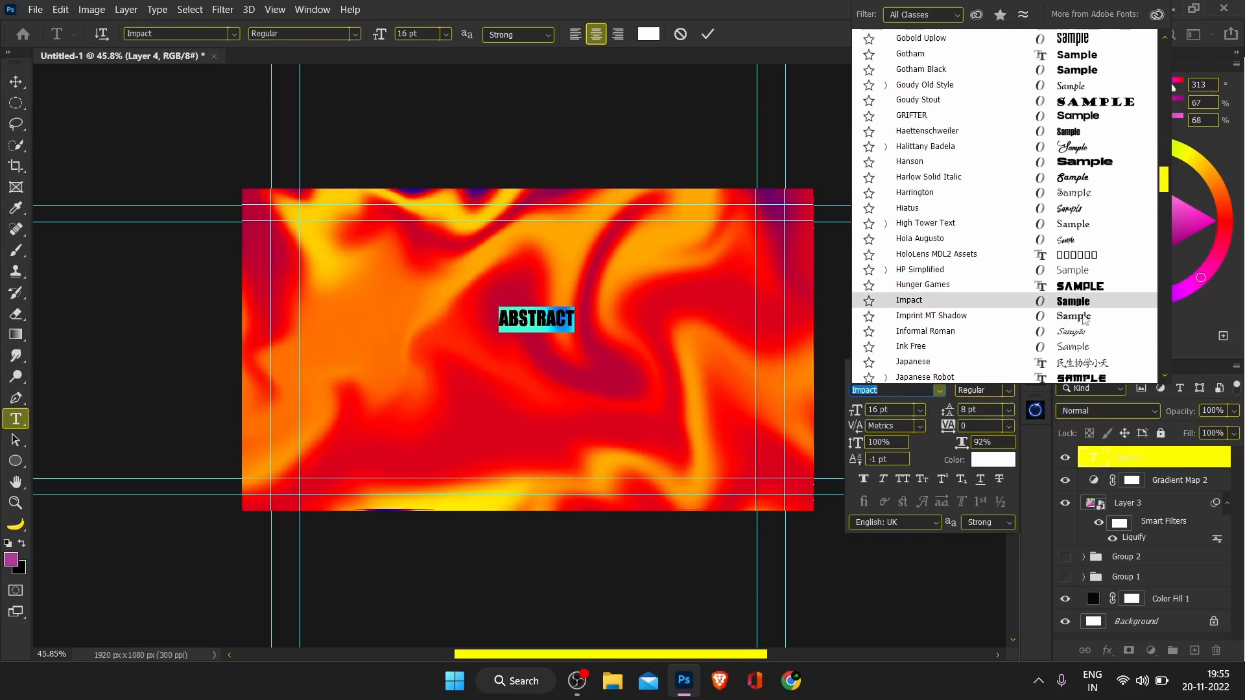
Look through the fonts past Impact, such as Maler and Molot, and set the ABSTRACT text to Nexa Heavy.
scroll(1090, 350, down, 15)
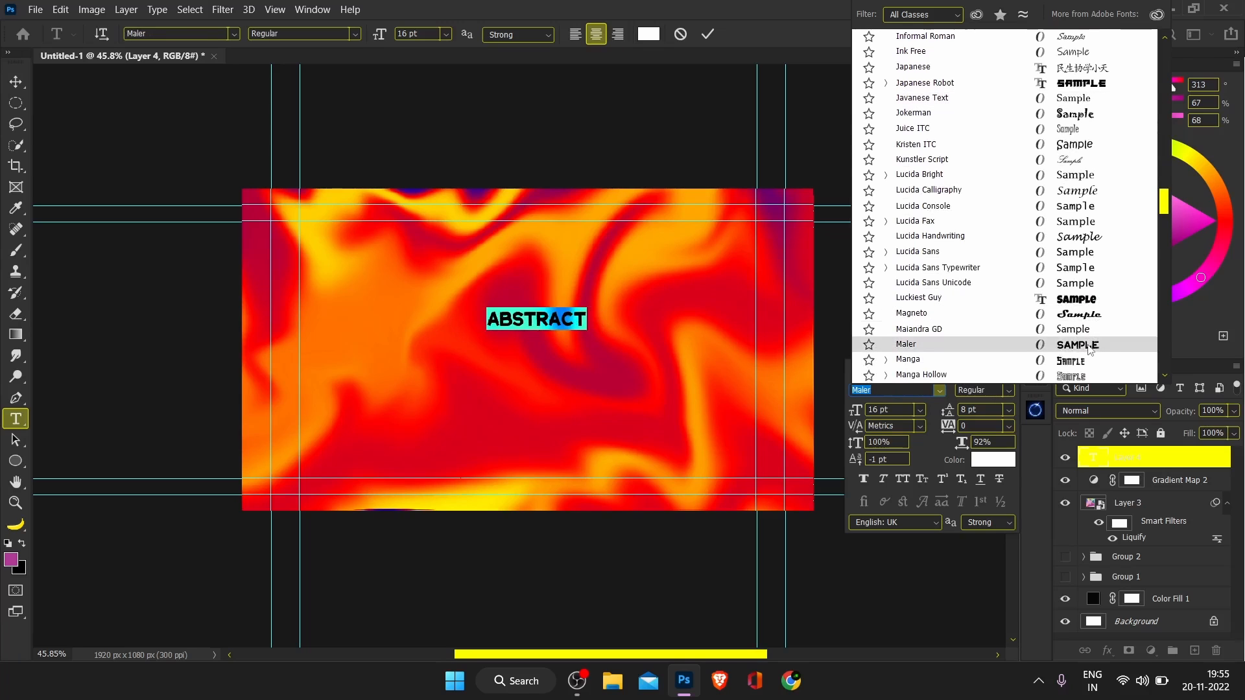
scroll(1089, 350, down, 14)
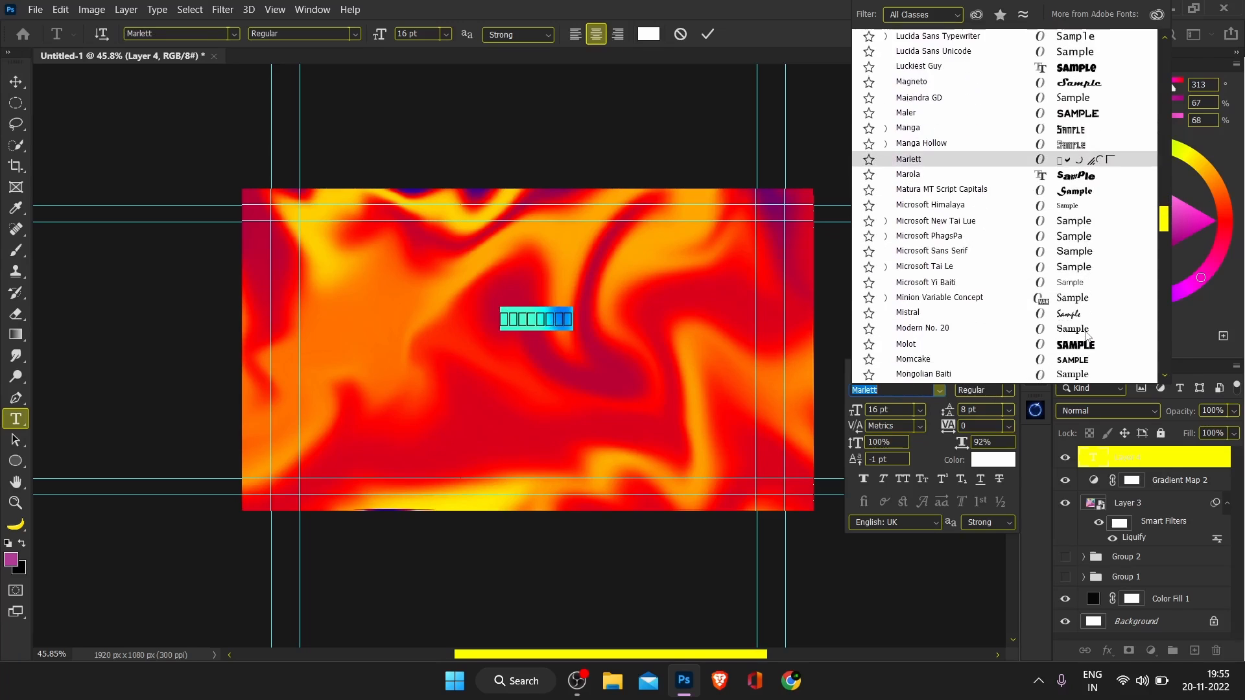
scroll(1086, 334, down, 3)
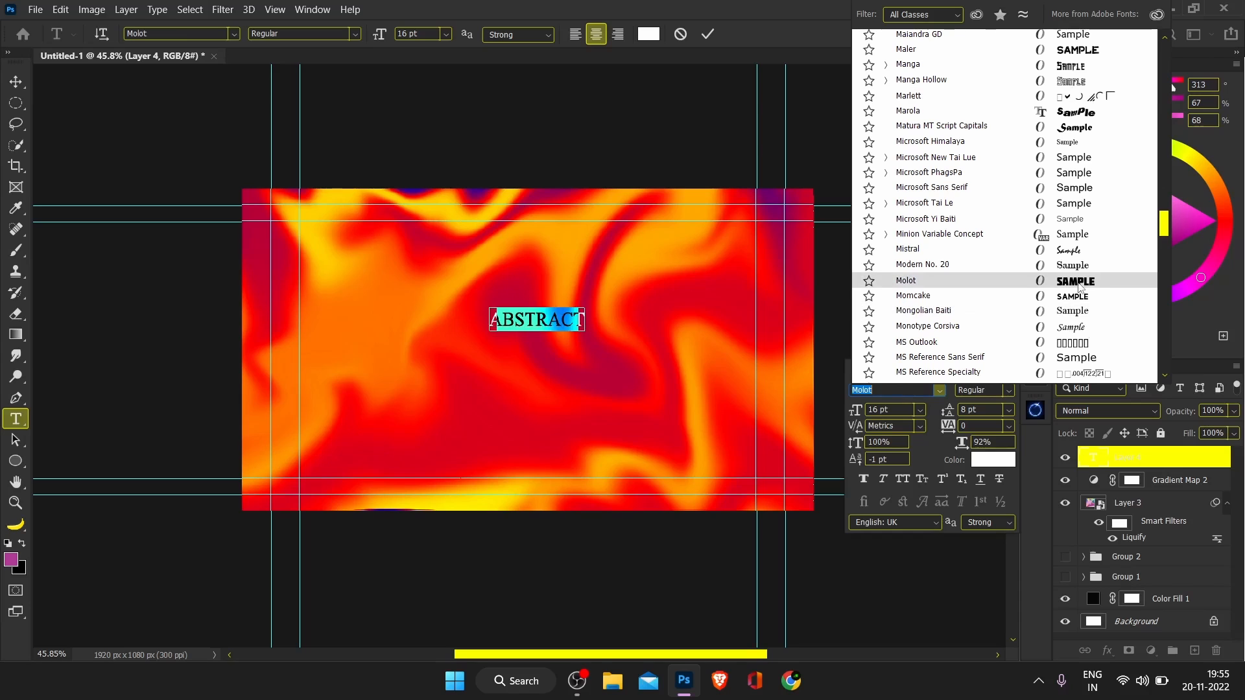
scroll(1078, 286, down, 5)
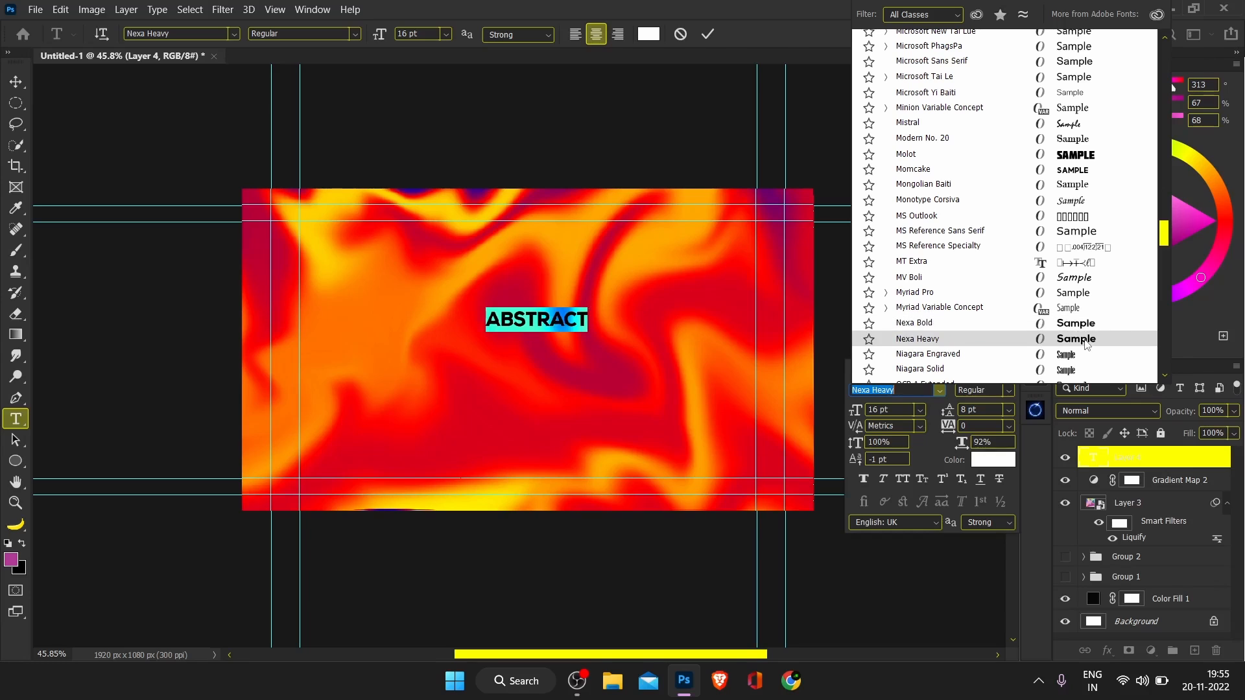
click(1085, 342)
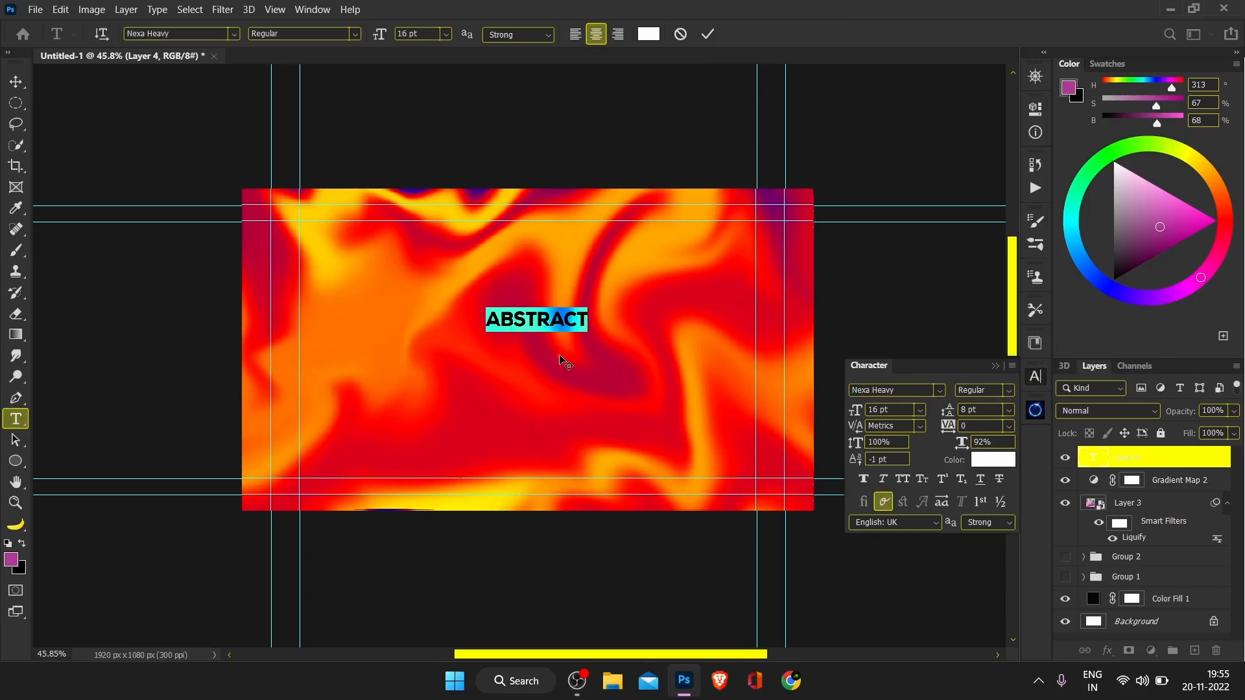
Commit the ABSTRACT text, scale it proportionally to about 182%, and centre it horizontally on the canvas at X 960 px.
mouse_move(545, 368)
mouse_down()
mouse_move(545, 334)
mouse_move(545, 360)
mouse_up()
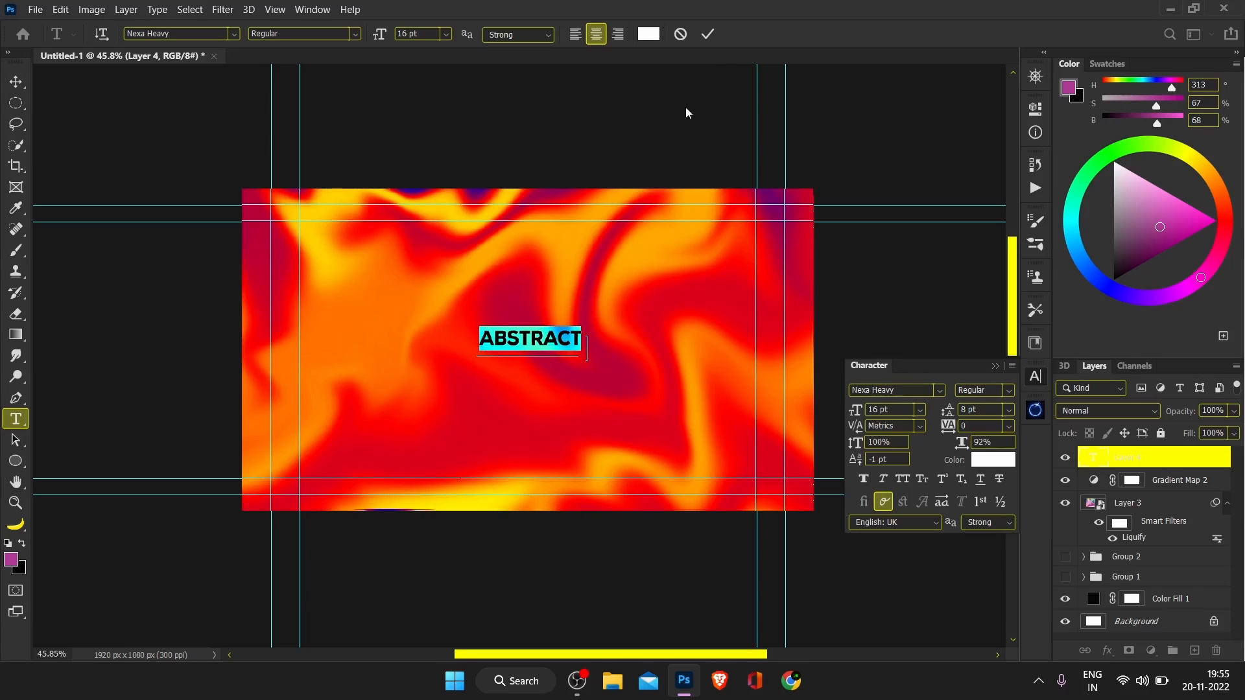
click(708, 34)
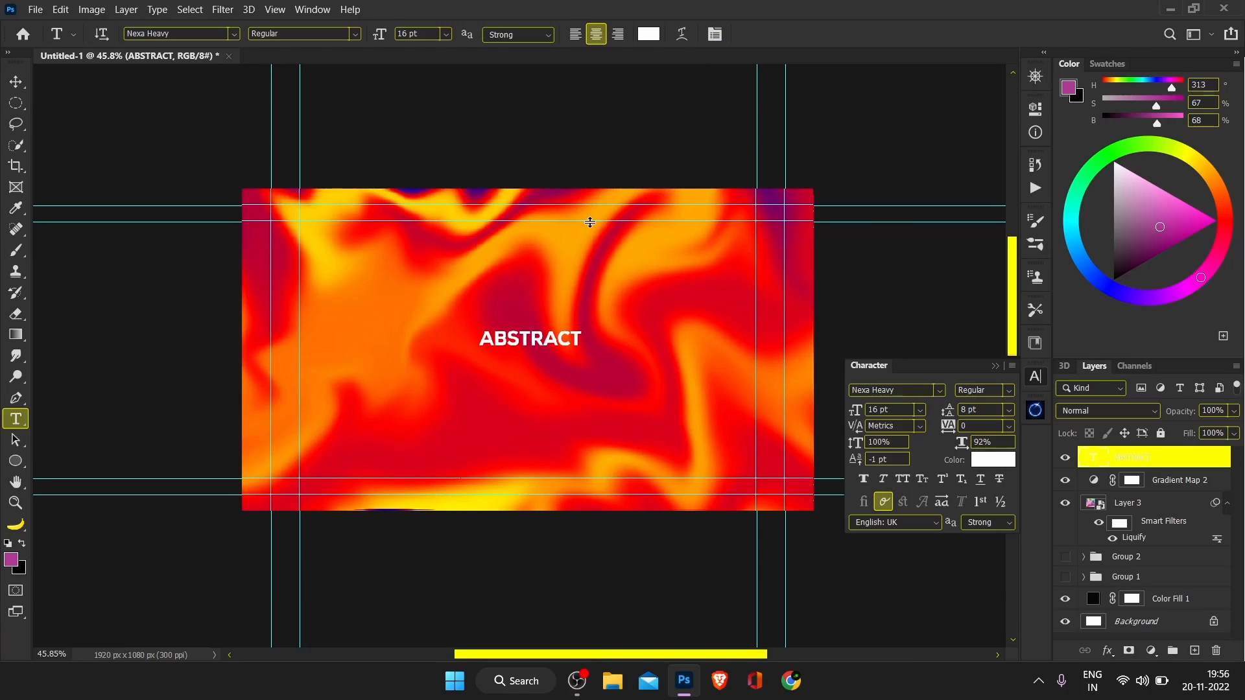
key(ctrl+t)
mouse_move(585, 331)
mouse_down()
mouse_move(665, 310)
mouse_move(576, 327)
mouse_up()
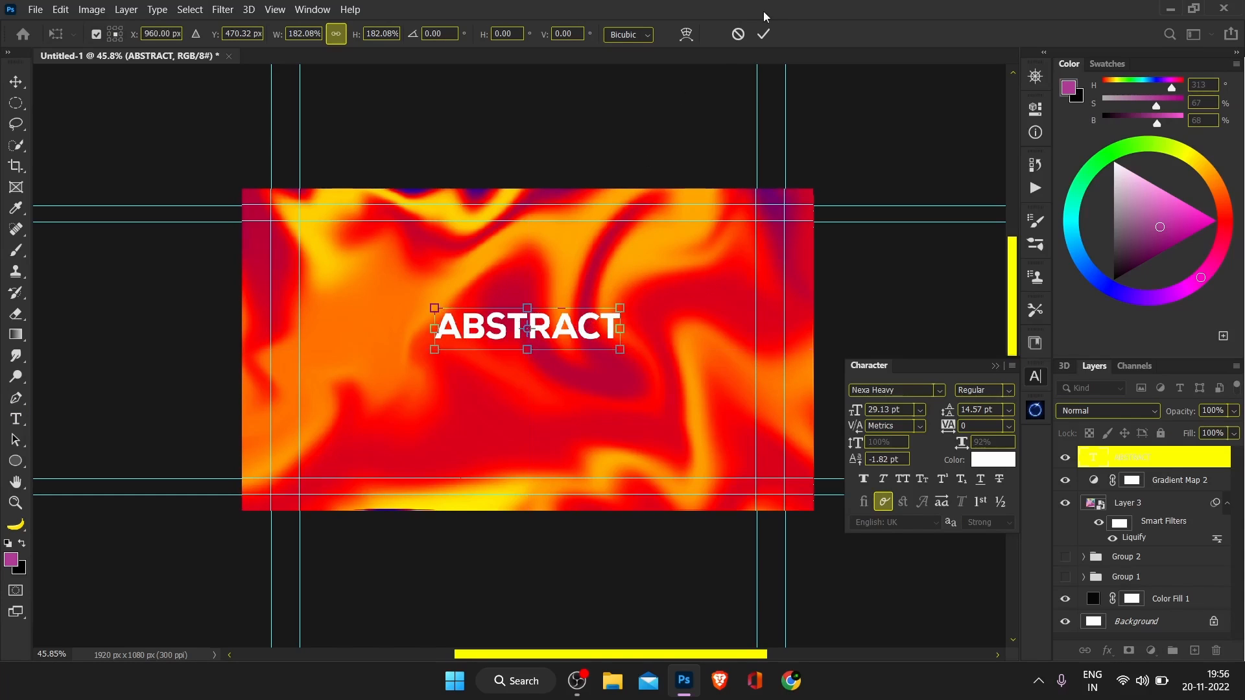
click(763, 34)
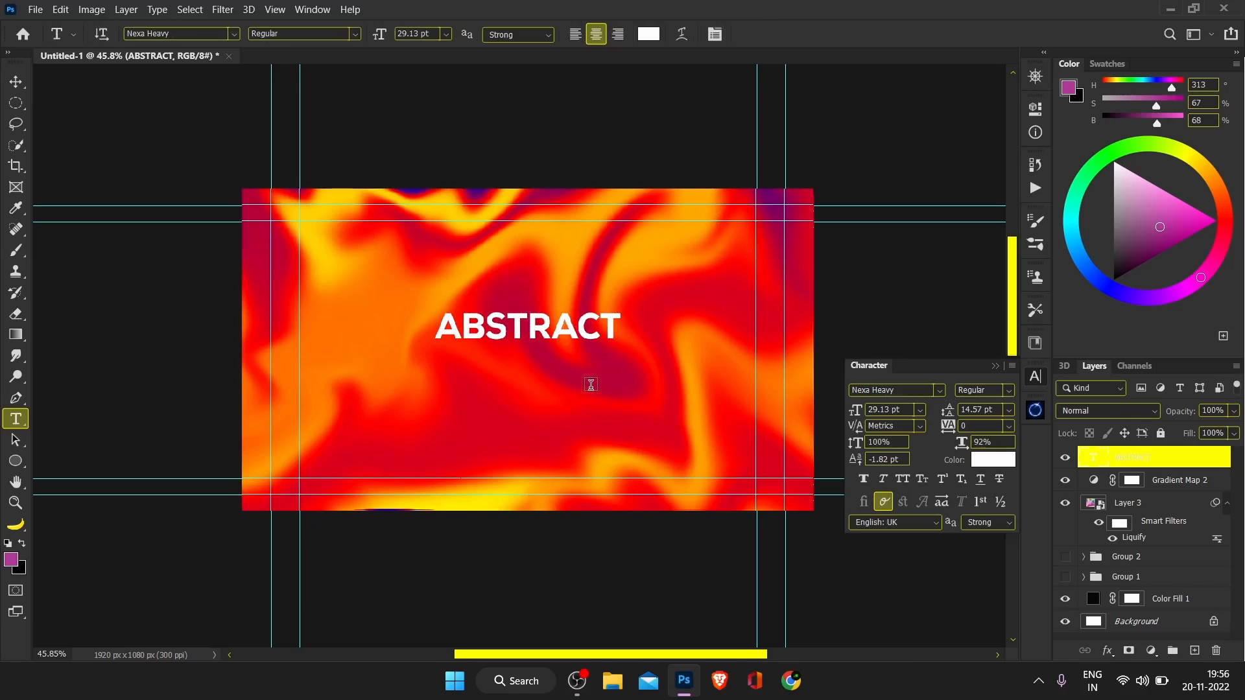
Add a separate text layer reading "Background" just below the ABSTRACT title.
scroll(591, 385, down, 5)
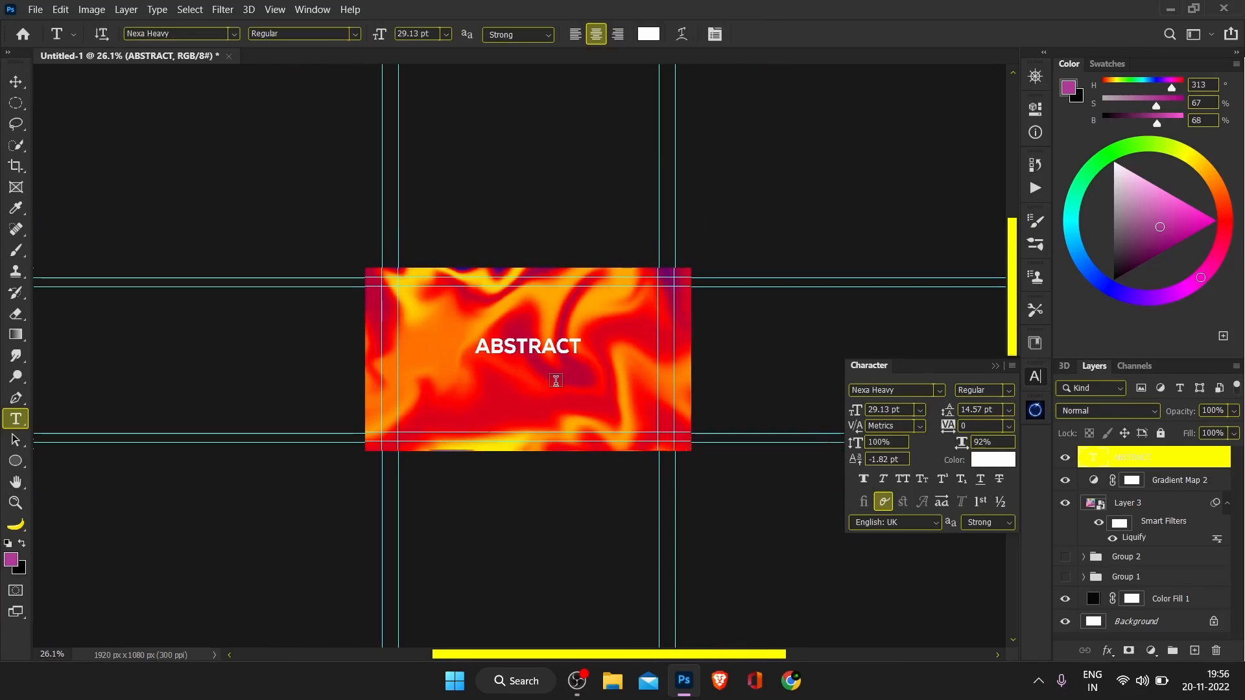
scroll(556, 380, up, 4)
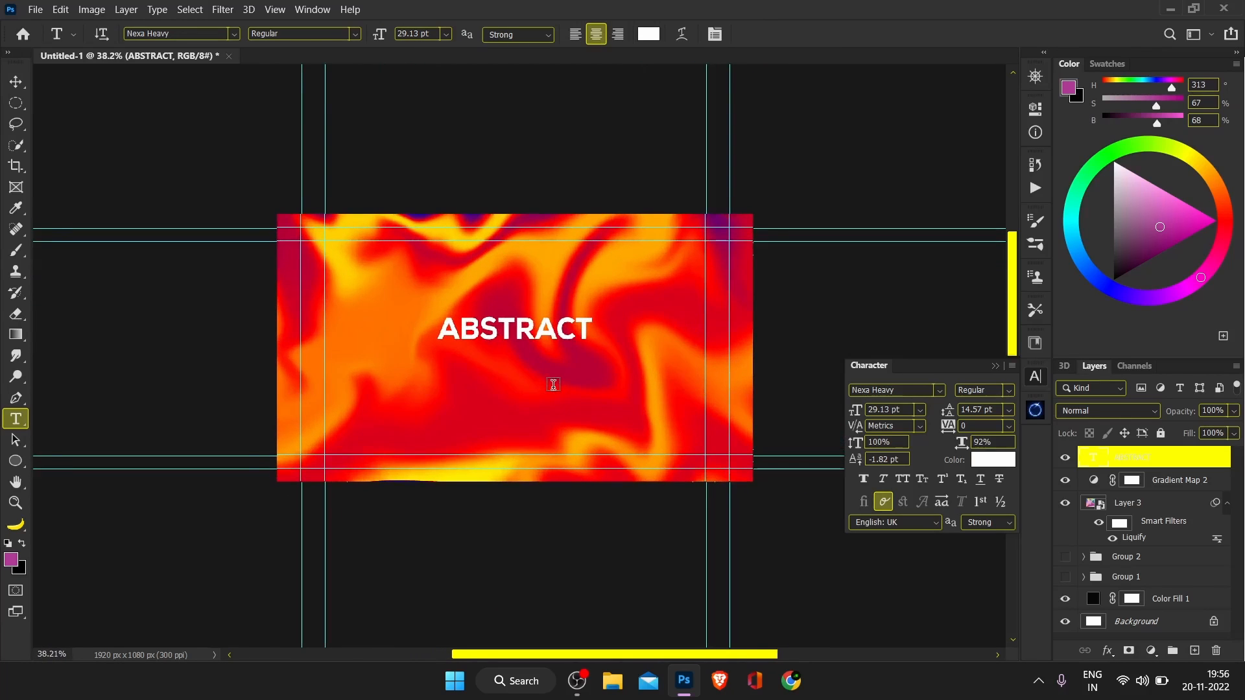
scroll(553, 385, up, 1)
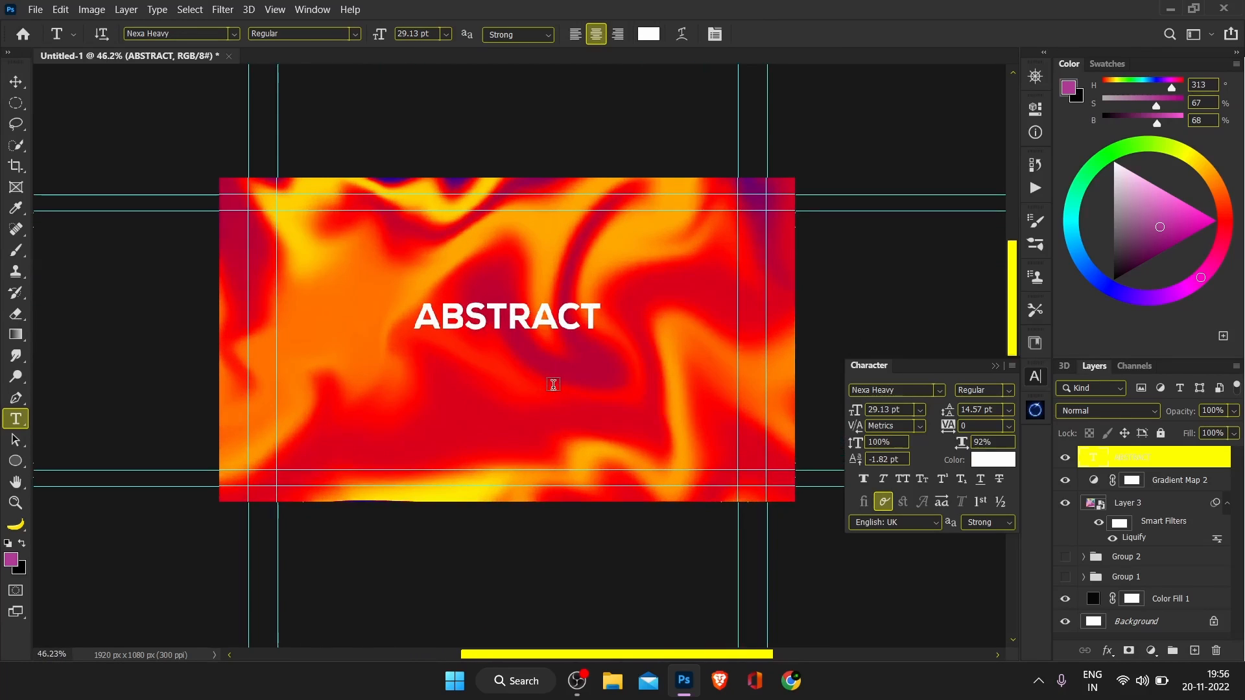
click(522, 366)
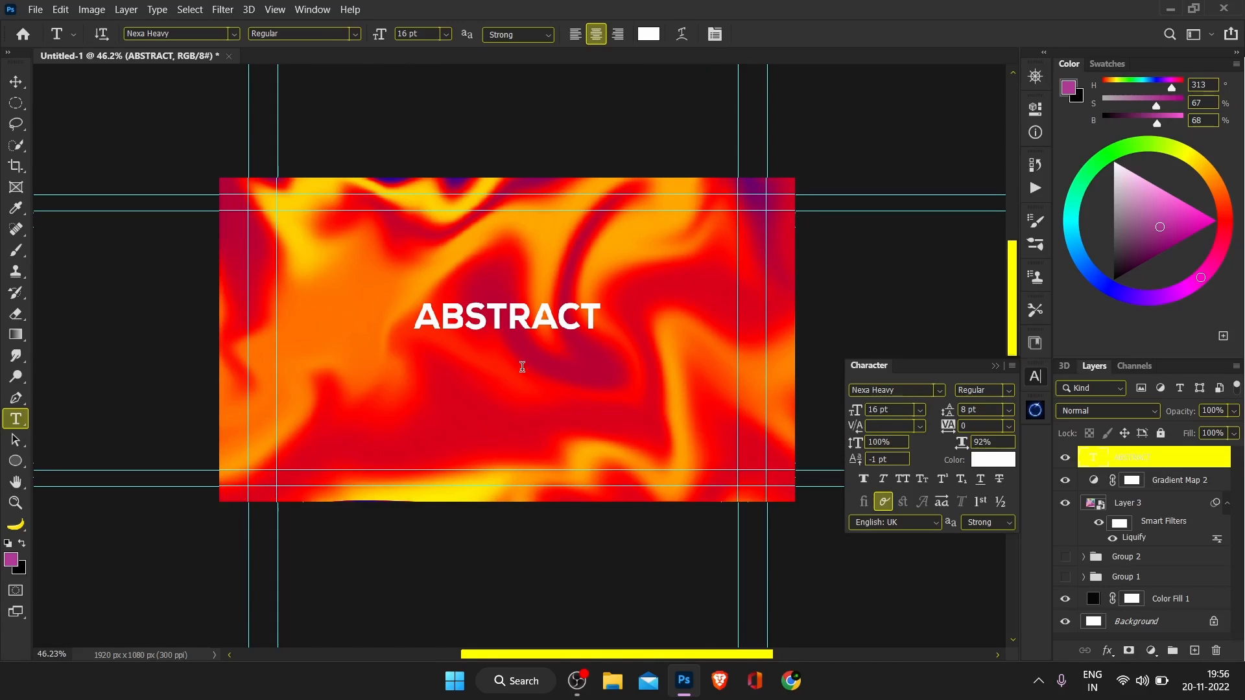
click(522, 366)
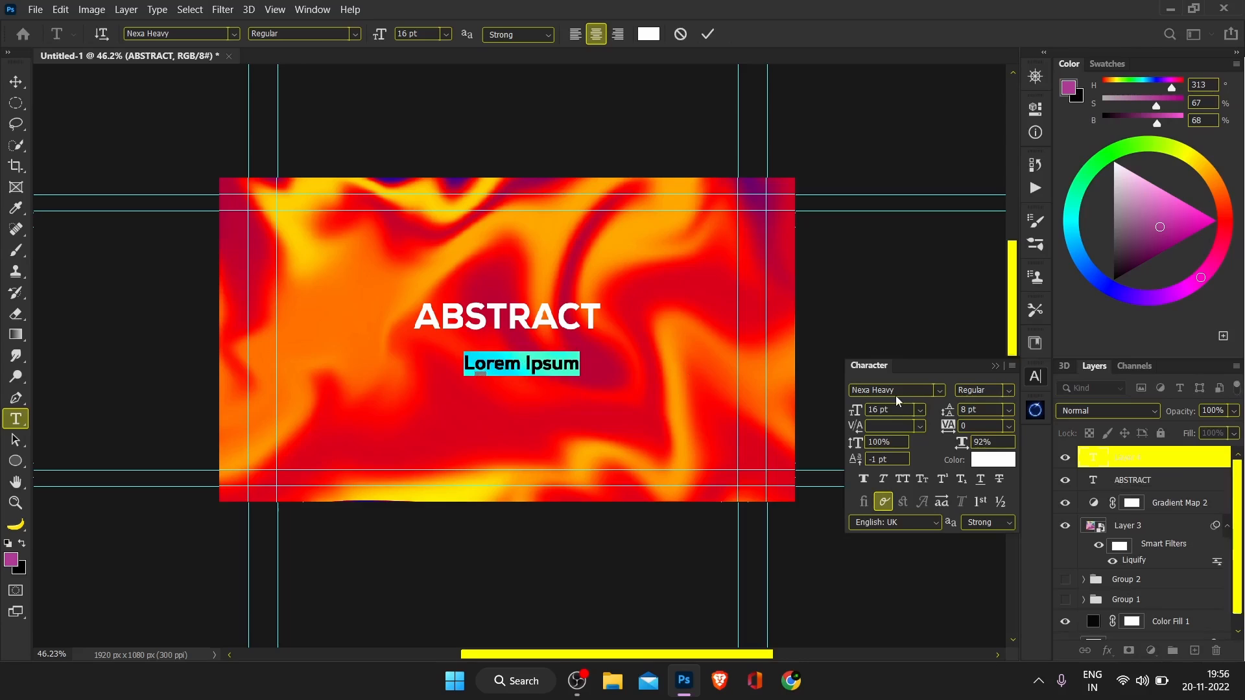
key(BackSpace)
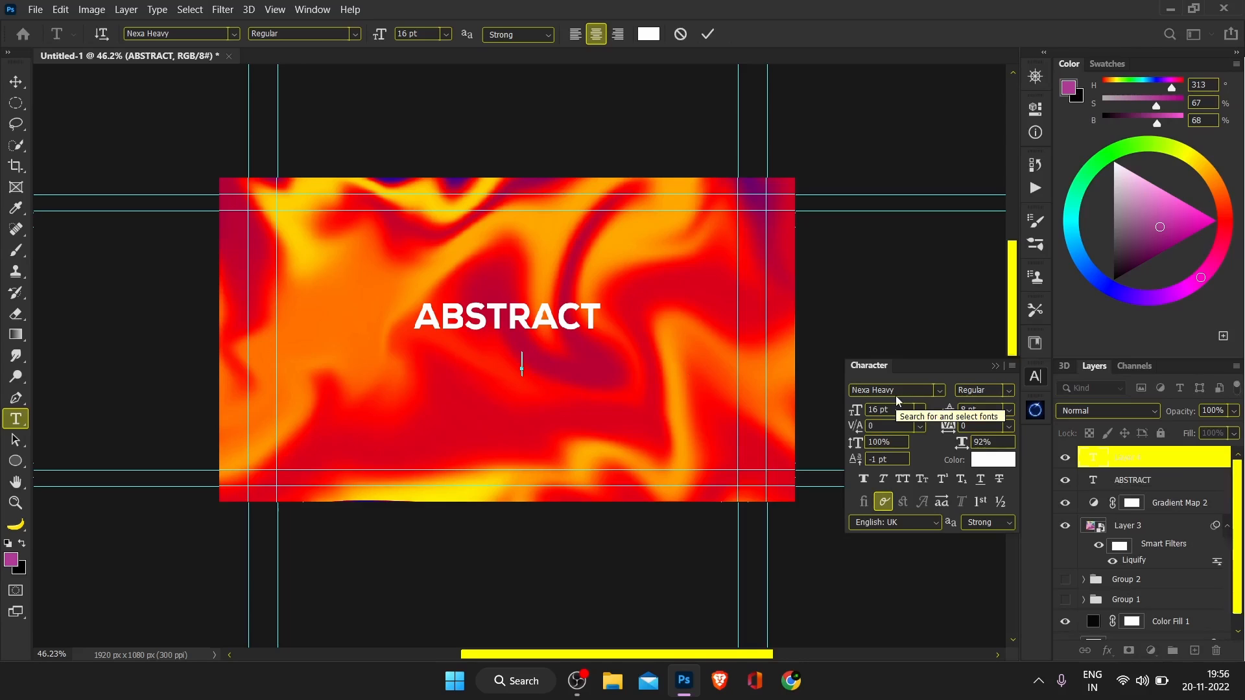
text(Back)
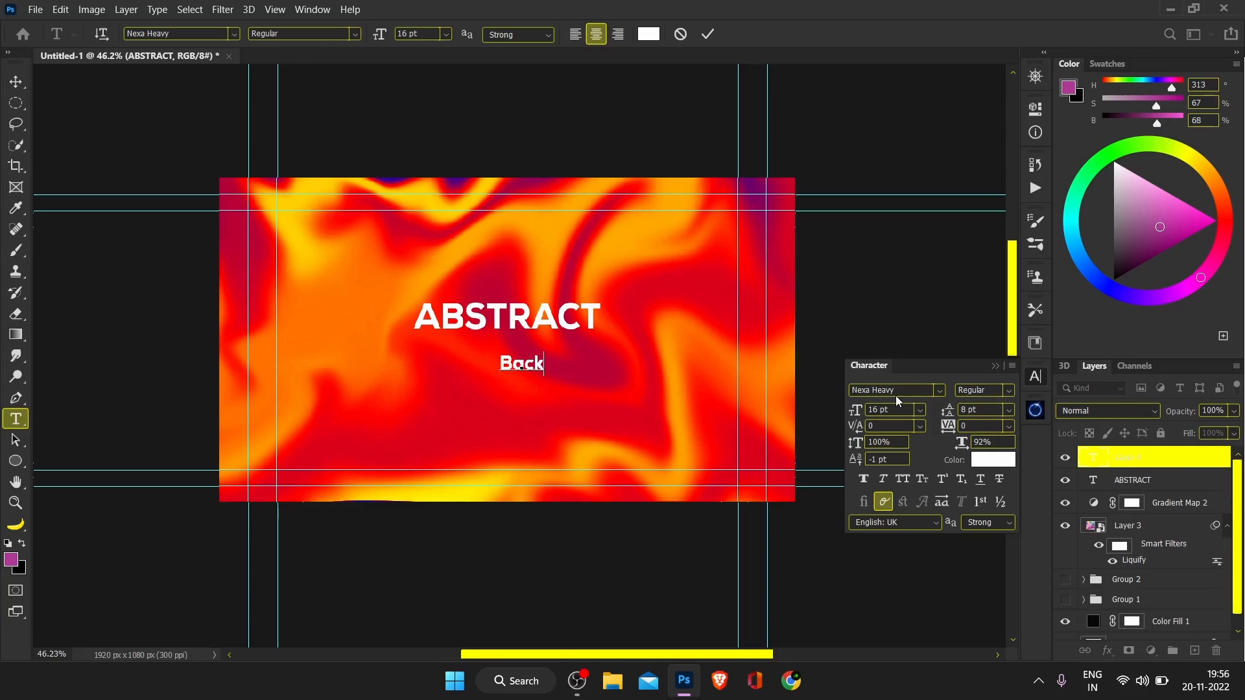
text(ground)
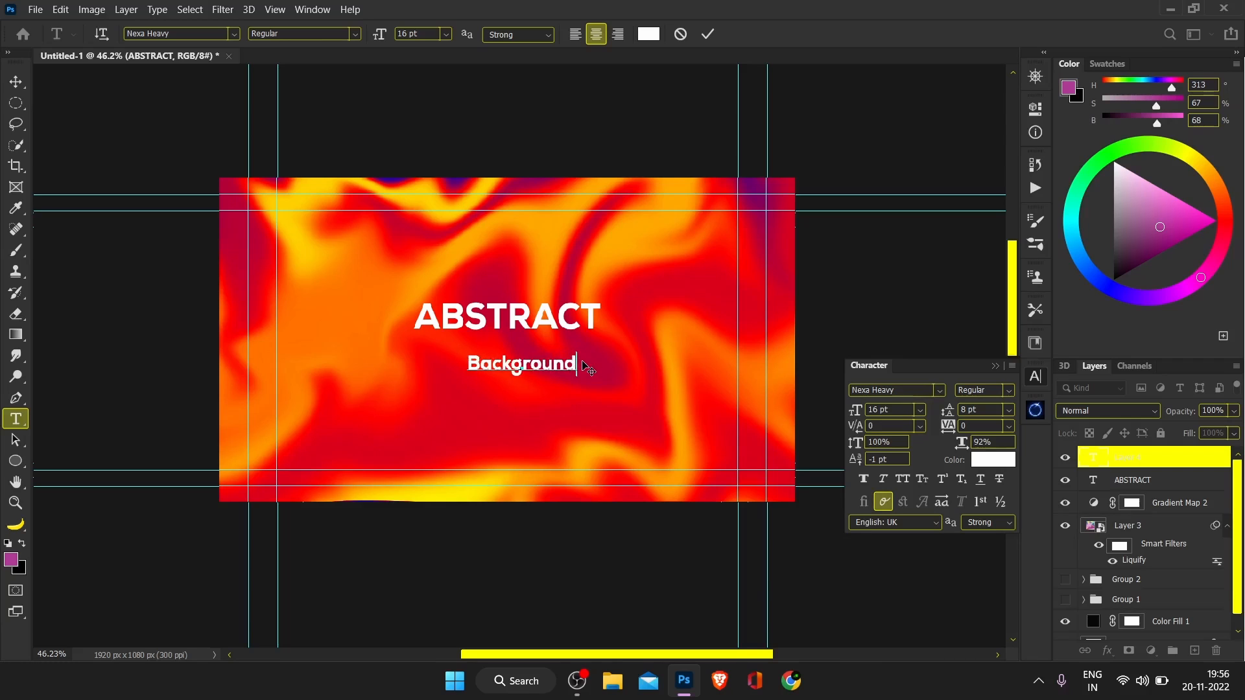
Format the whole Background text in the Beckman Free font at 14 pt with tracking of 1020.
drag(577, 363, 409, 361)
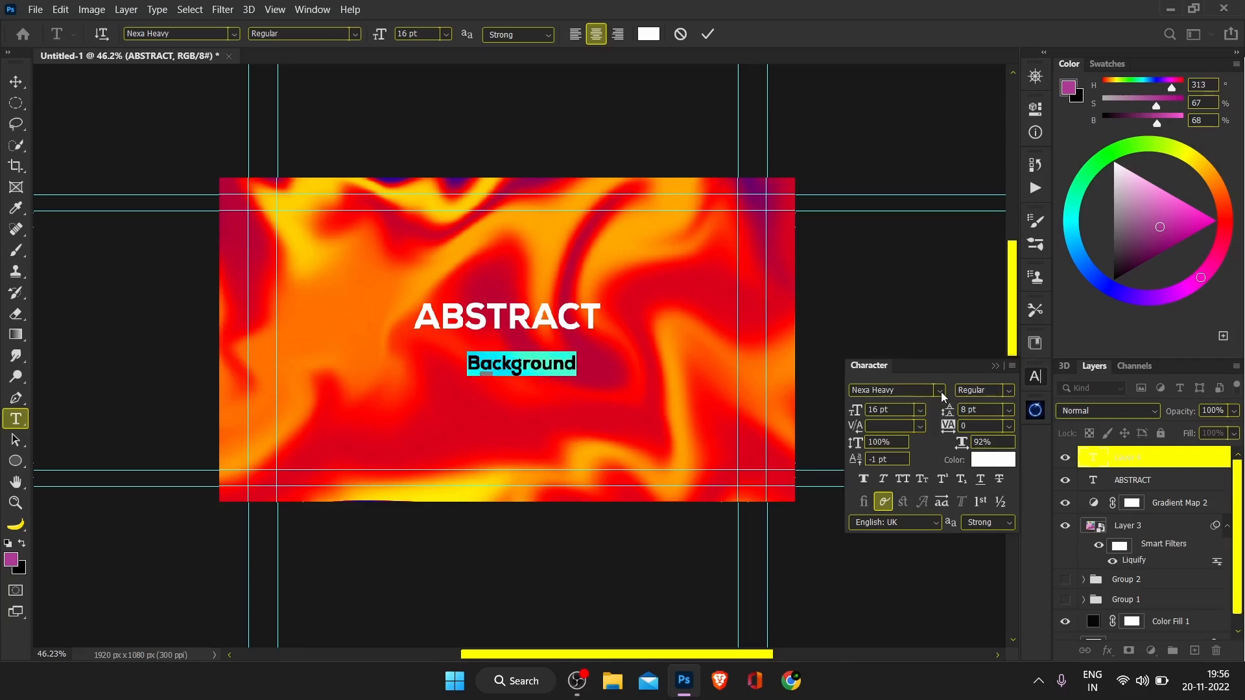
click(939, 390)
key(Down)
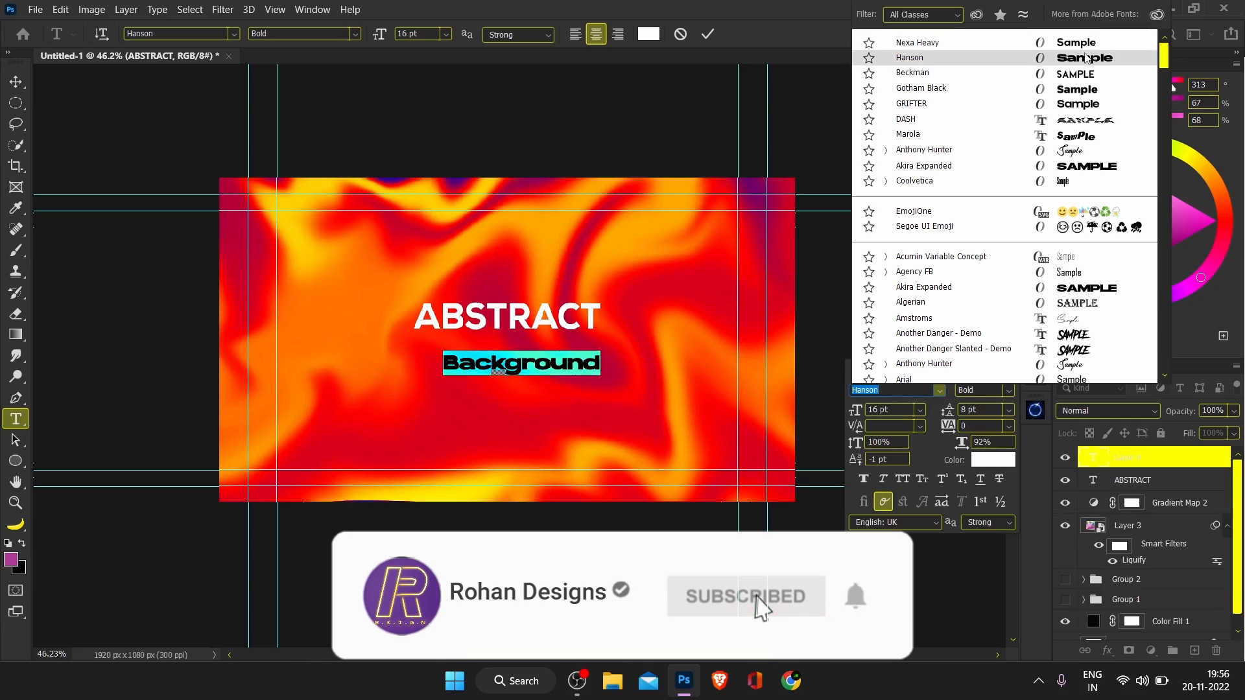
click(1083, 77)
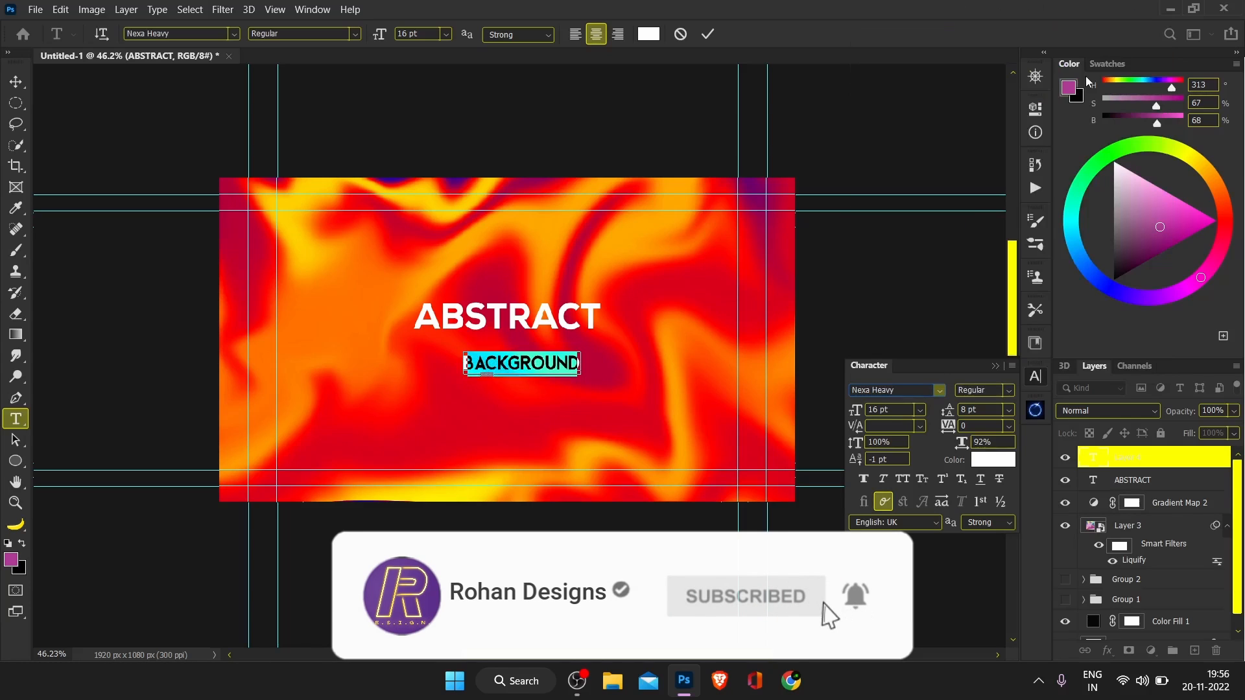
click(919, 409)
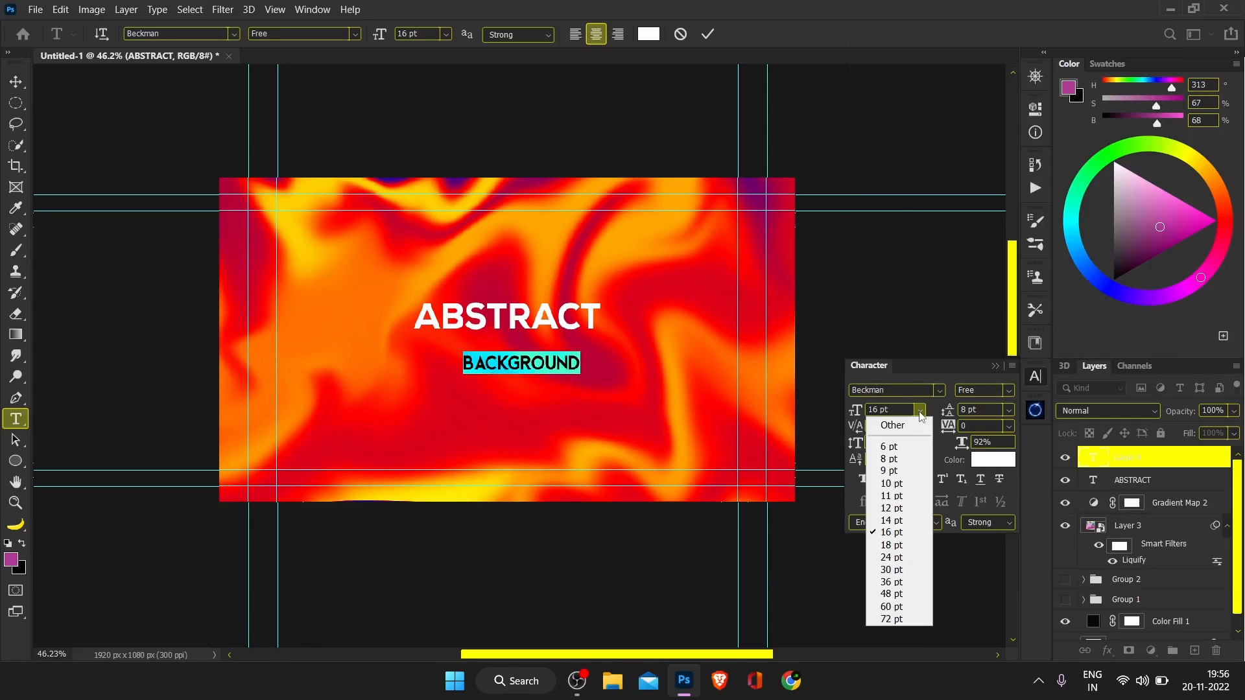
click(900, 521)
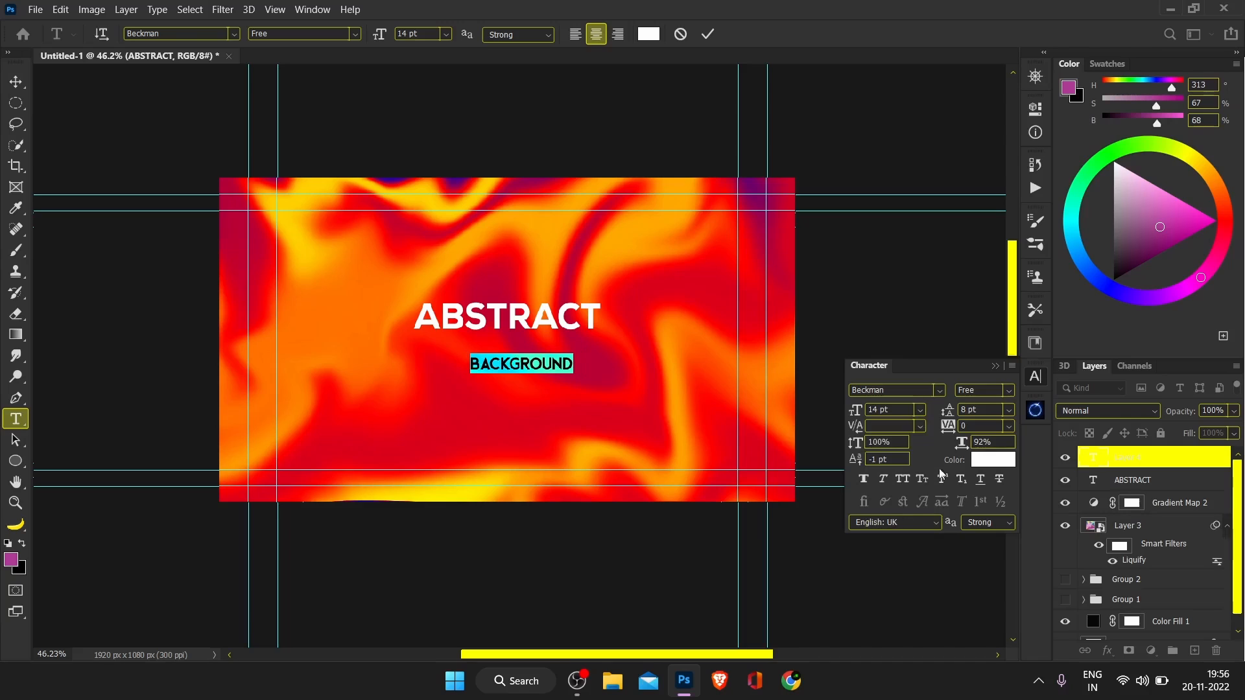
drag(948, 426, 988, 429)
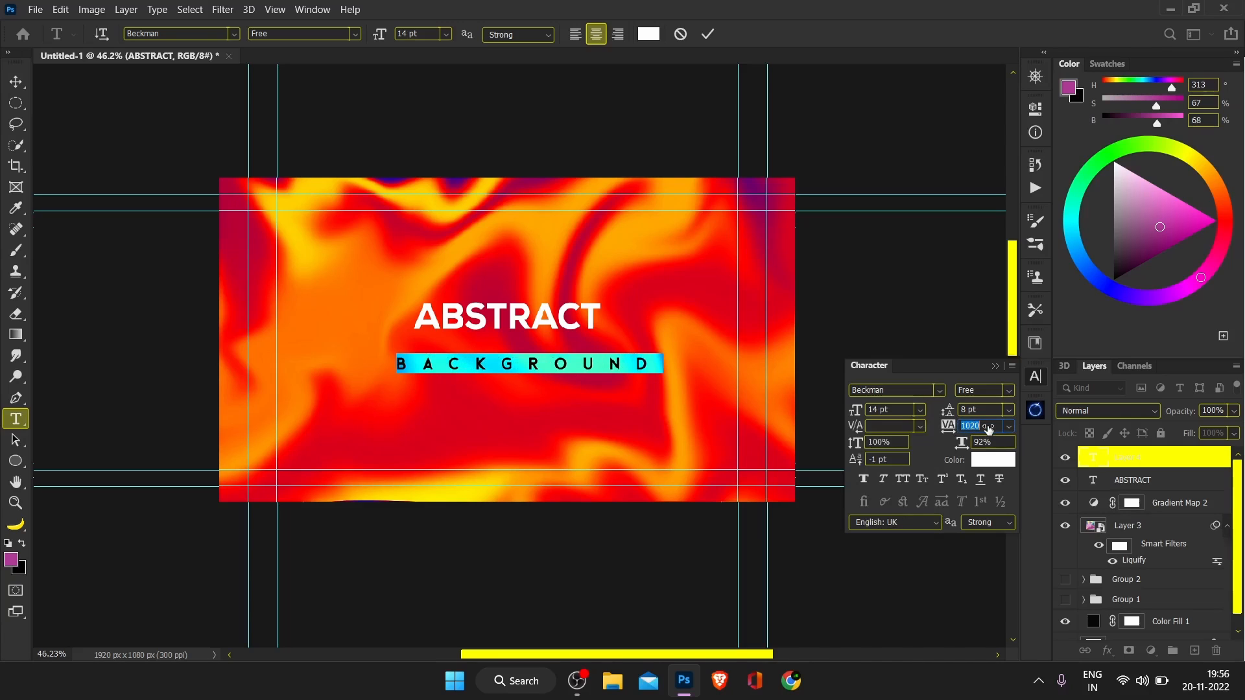
Move the Background text up so it sits centred directly beneath the ABSTRACT title, and commit it.
drag(574, 429, 559, 415)
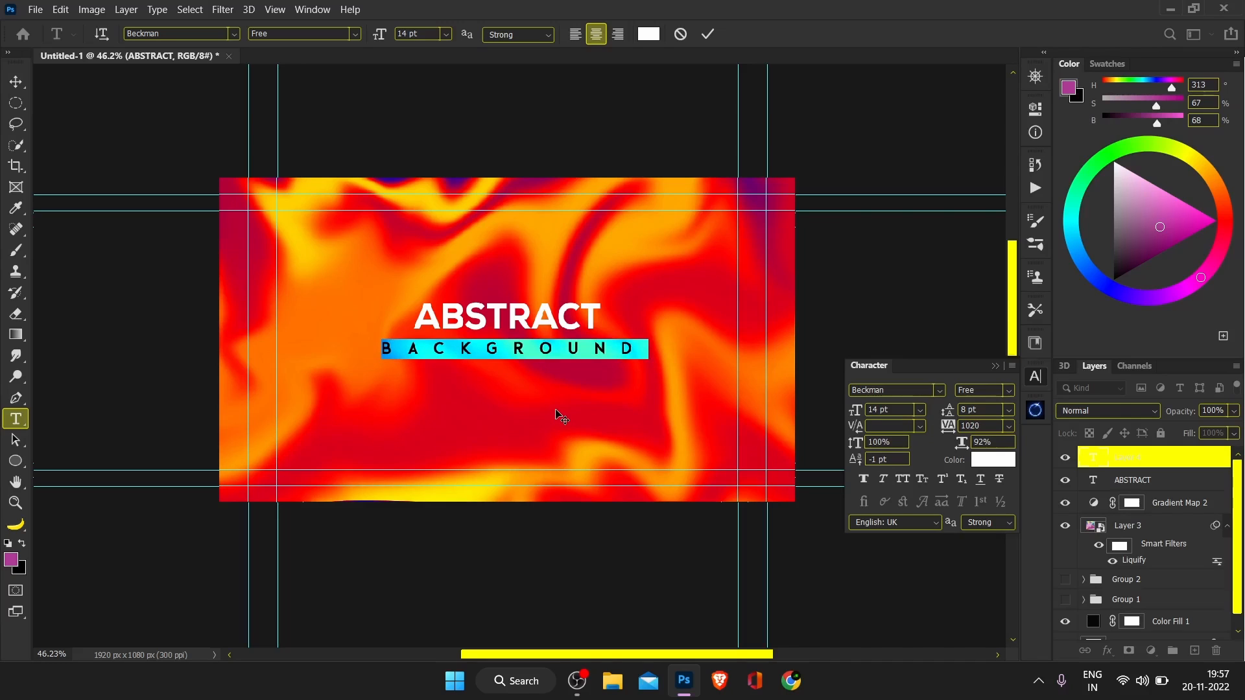
key(Left)
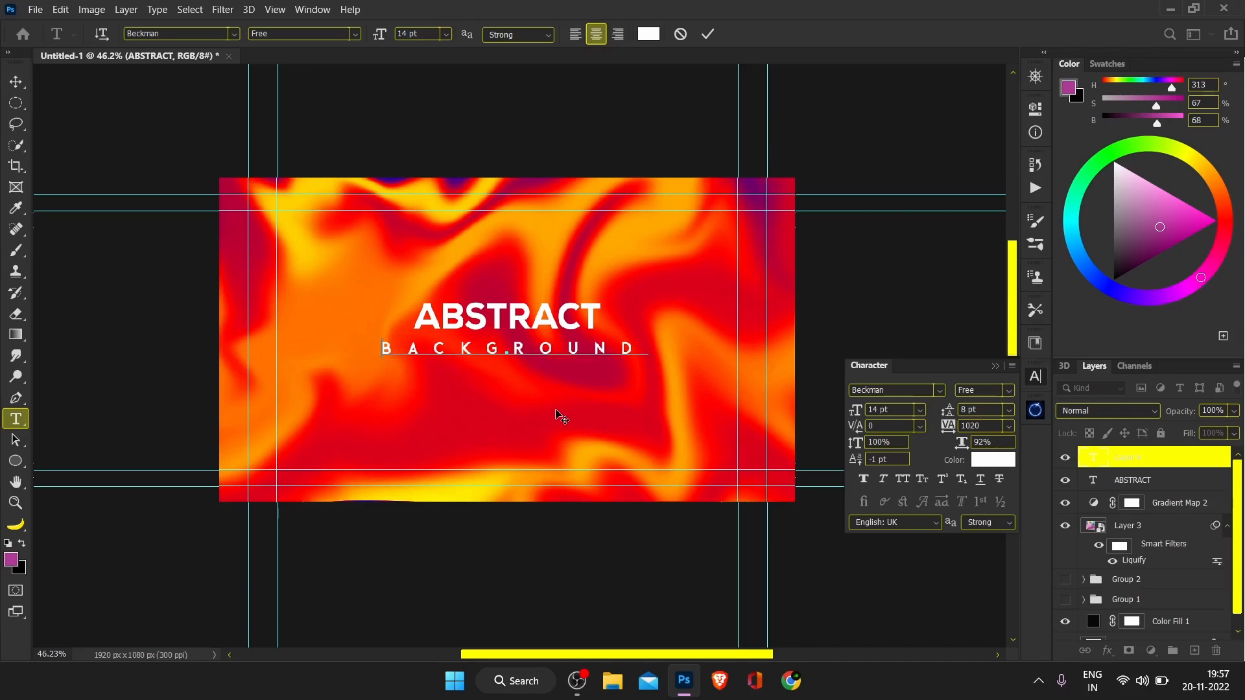
click(705, 36)
Hide the character settings and review the finished title composition at different magnifications.
scroll(537, 292, down, 2)
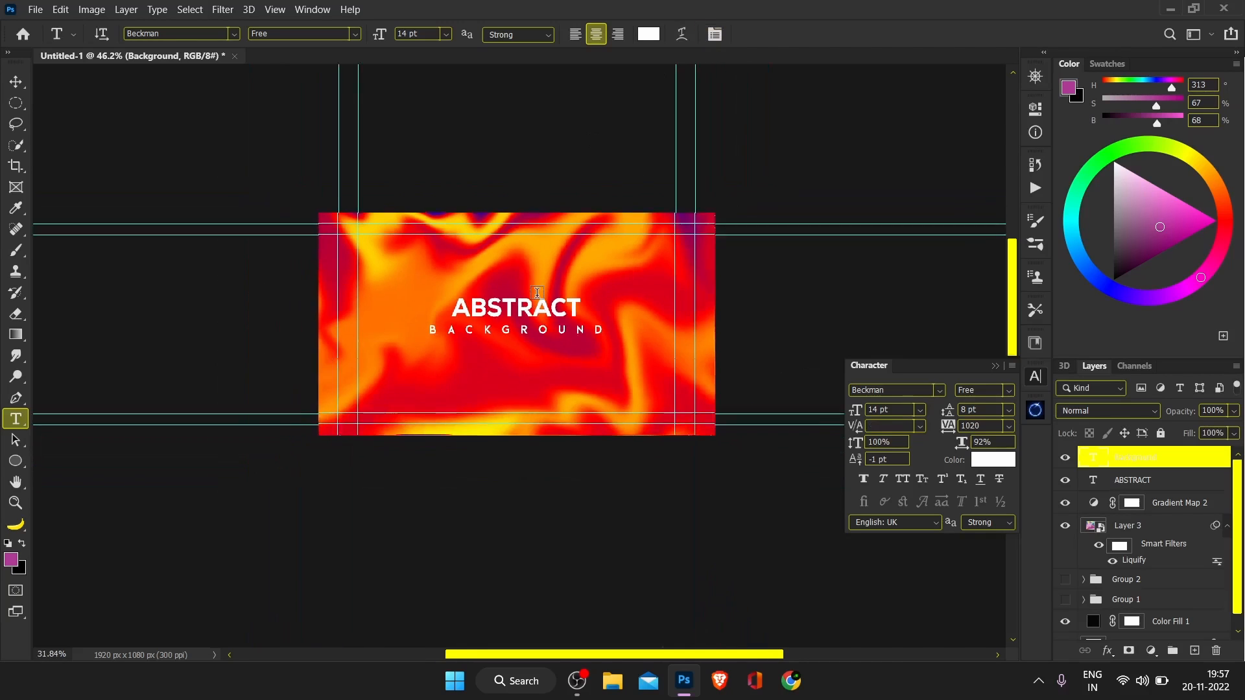
scroll(537, 292, down, 1)
scroll(552, 311, up, 4)
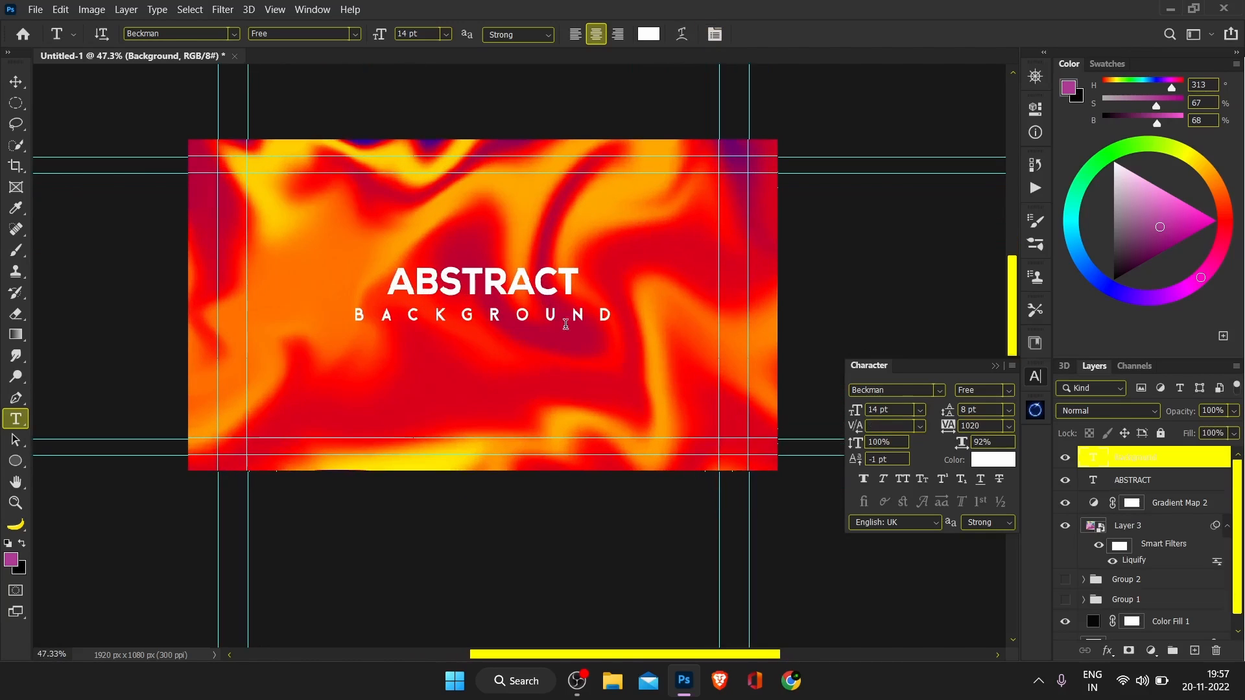
click(996, 366)
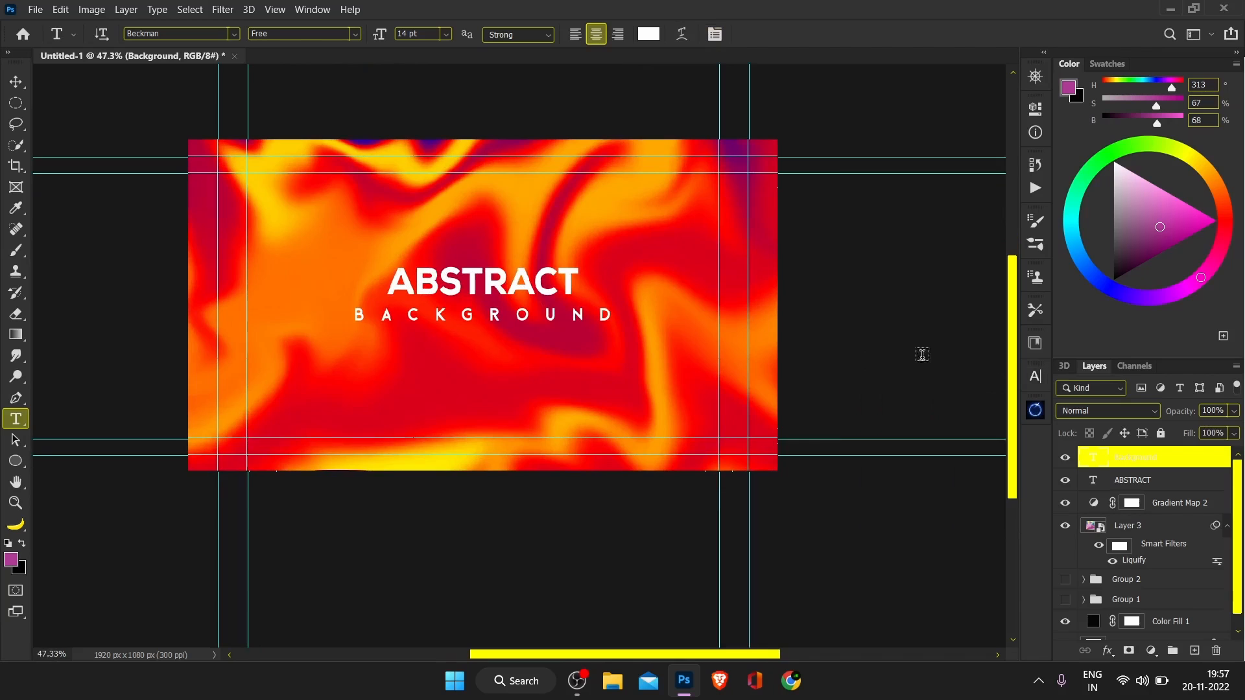
scroll(810, 367, down, 1)
scroll(810, 381, up, 1)
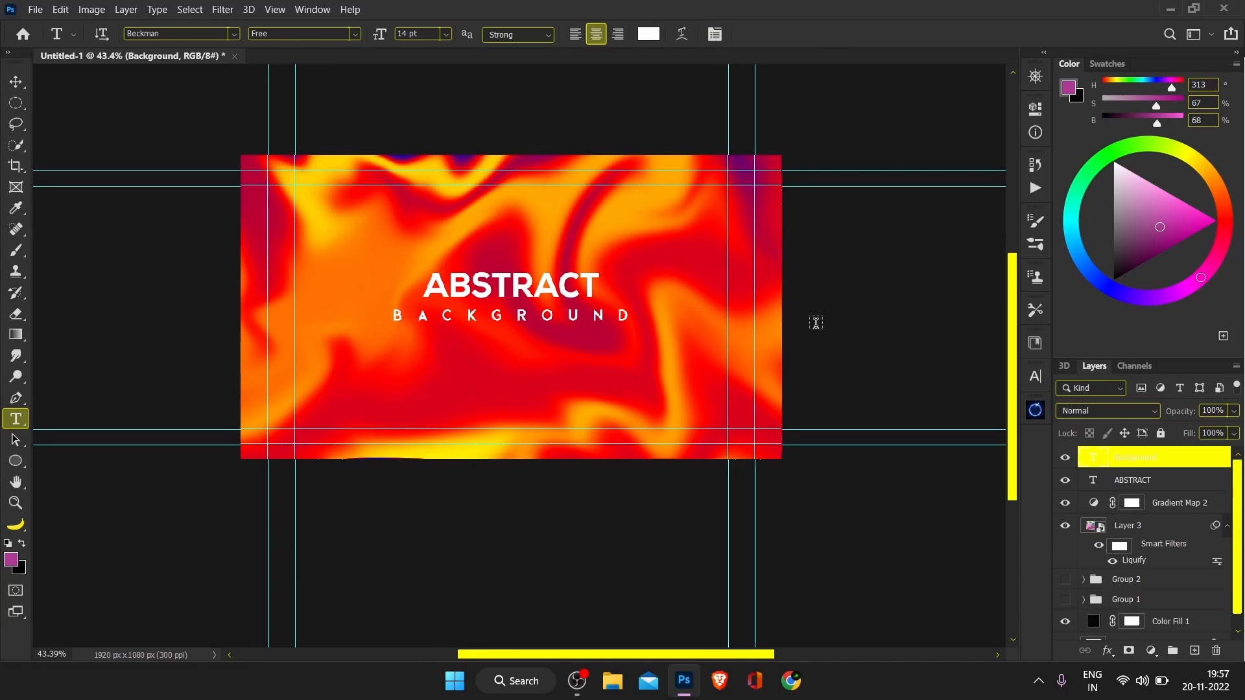
scroll(744, 325, down, 1)
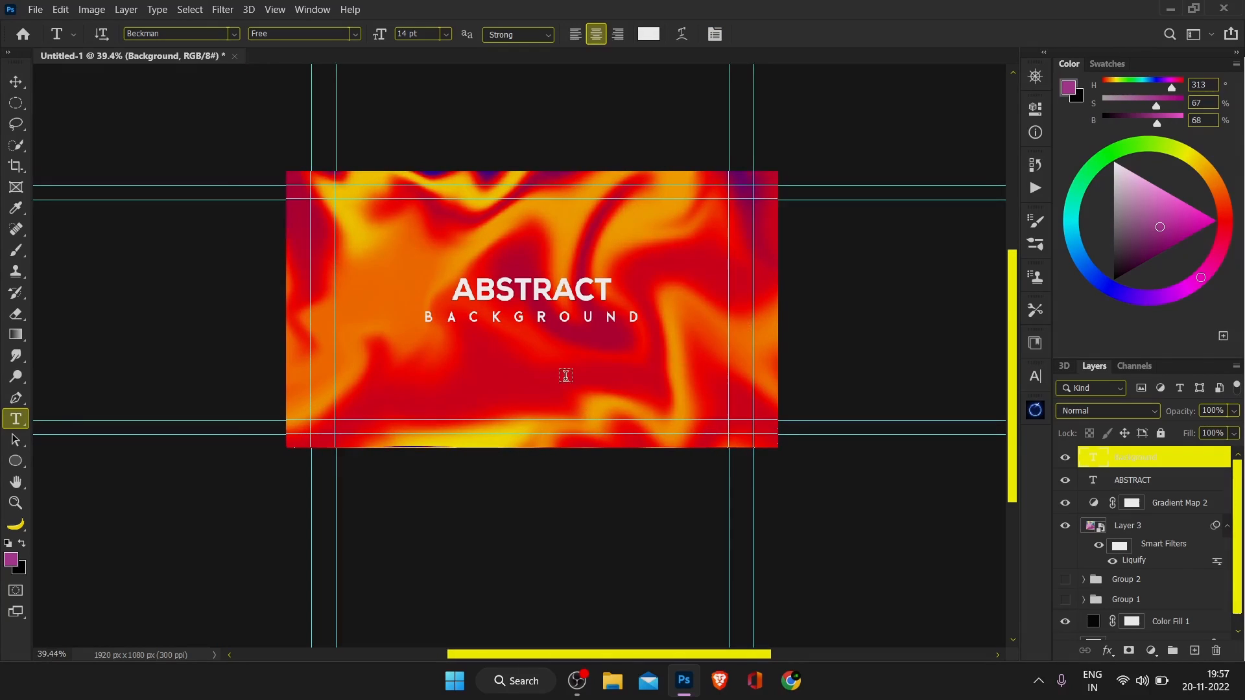